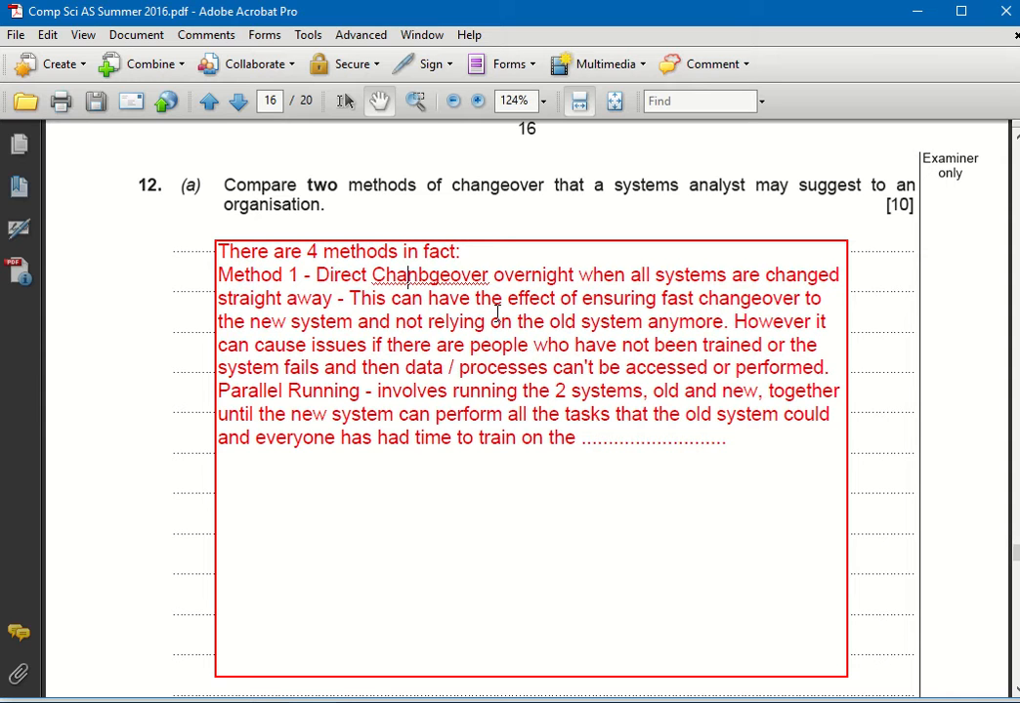
Step: Correct the misspelled "Chanbgeover" to "Changeover" in the question 12(a) answer text box and finish editing
key("BackSpace")
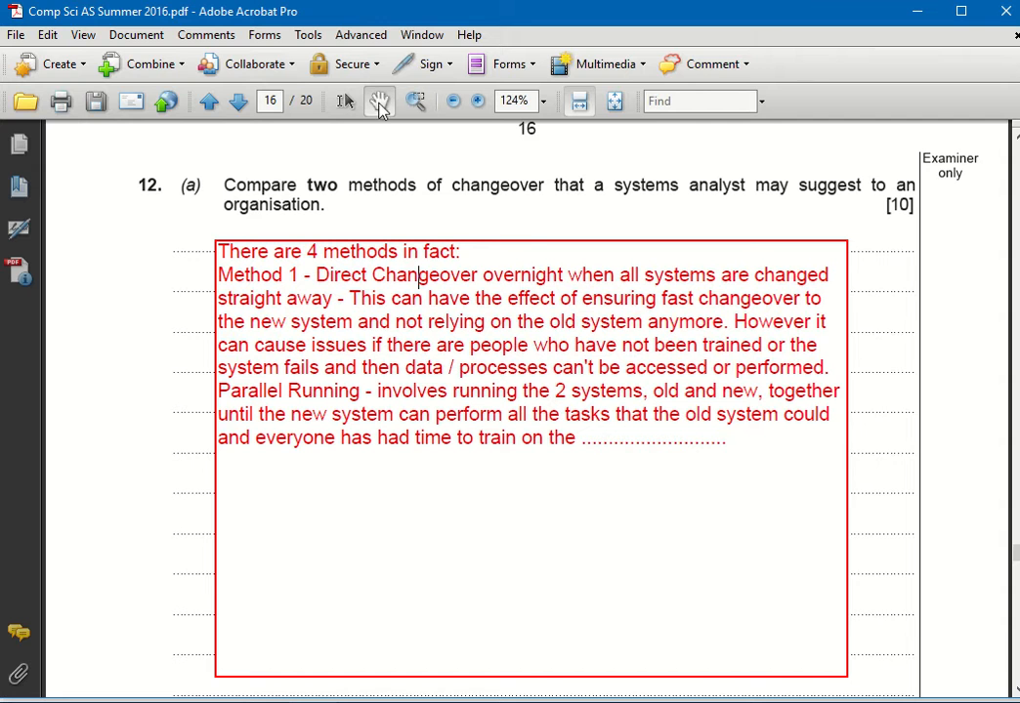
key("Escape")
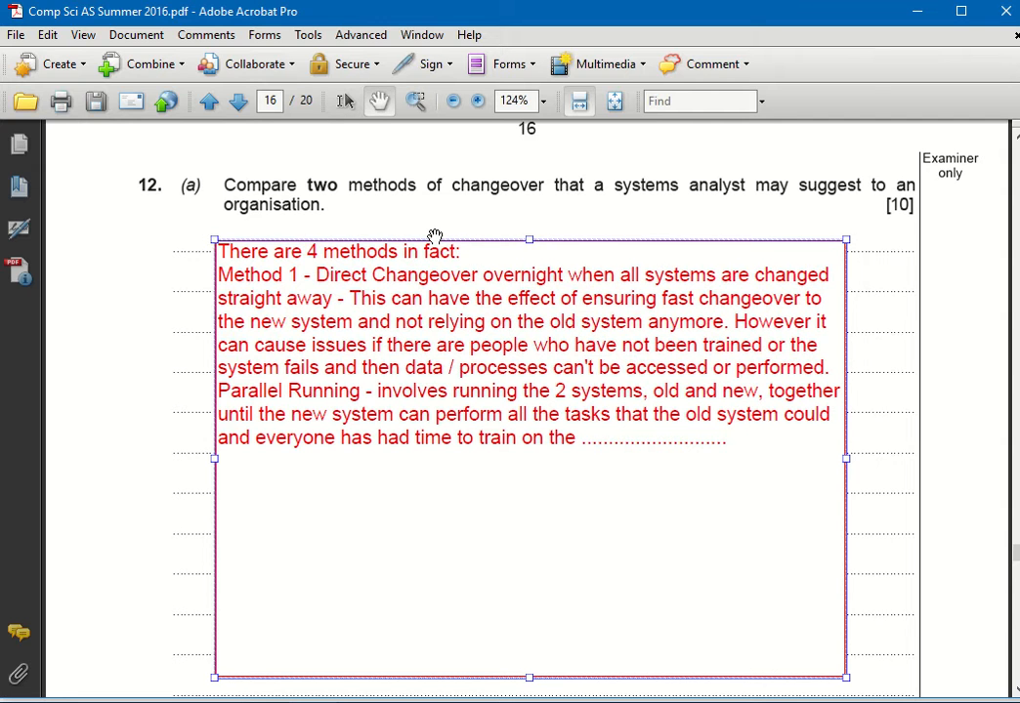
Step: Show the Properties Bar and change all the text in the question 12(a) answer box to blue
left_click(82, 34)
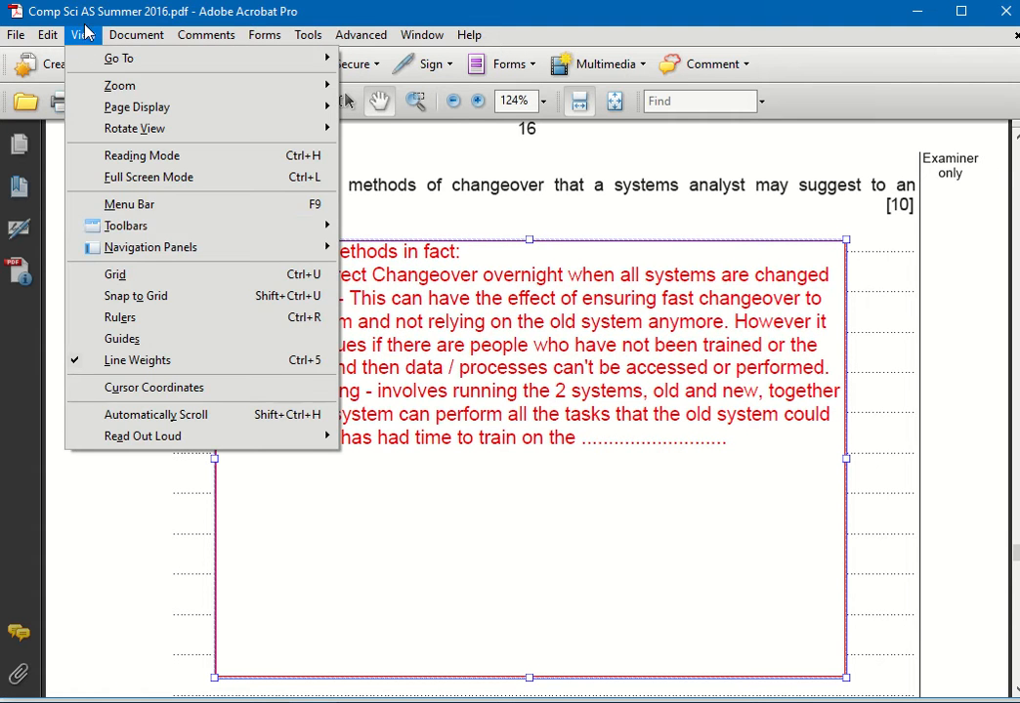
mouse_move(171, 233)
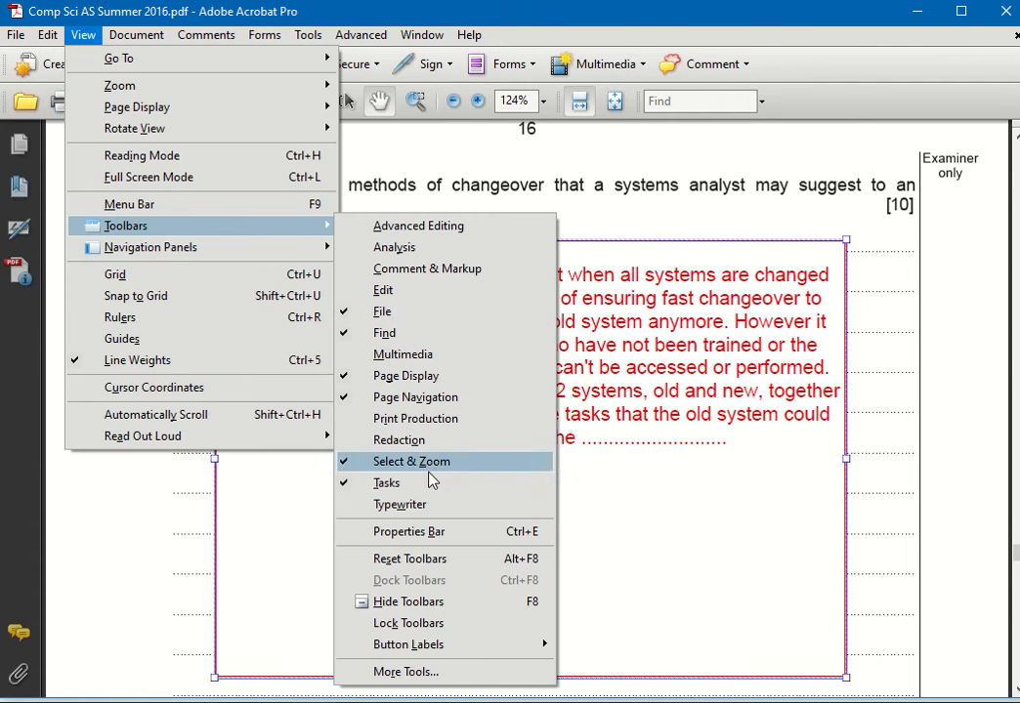
left_click(427, 540)
left_click_drag(382, 221, 384, 148)
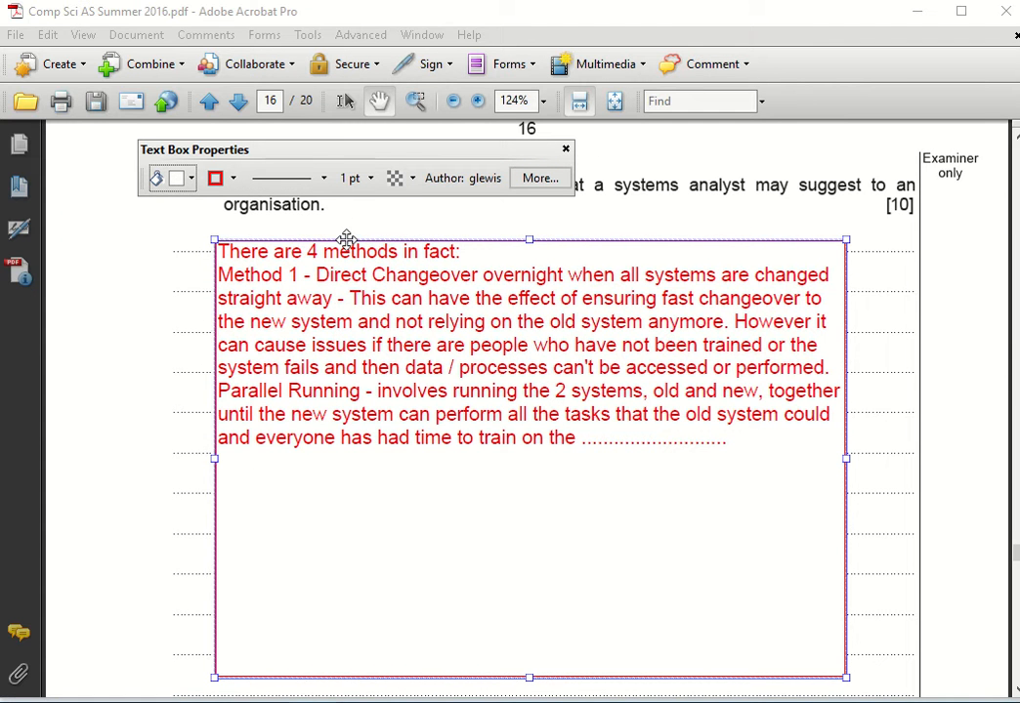
left_click(286, 258)
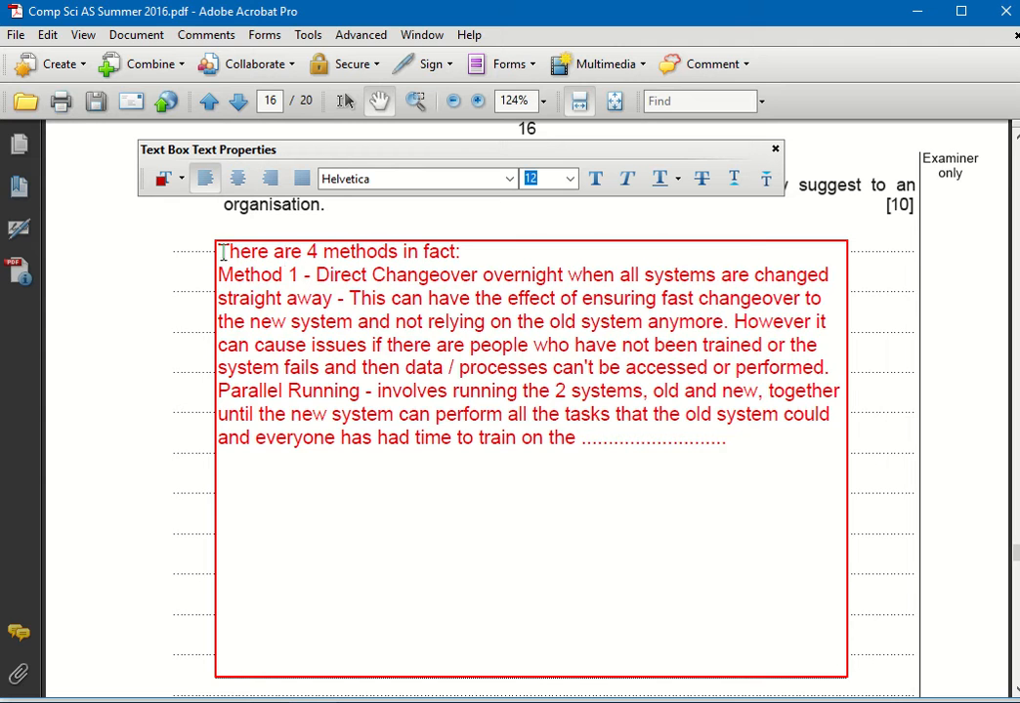
left_click_drag(221, 252, 745, 440)
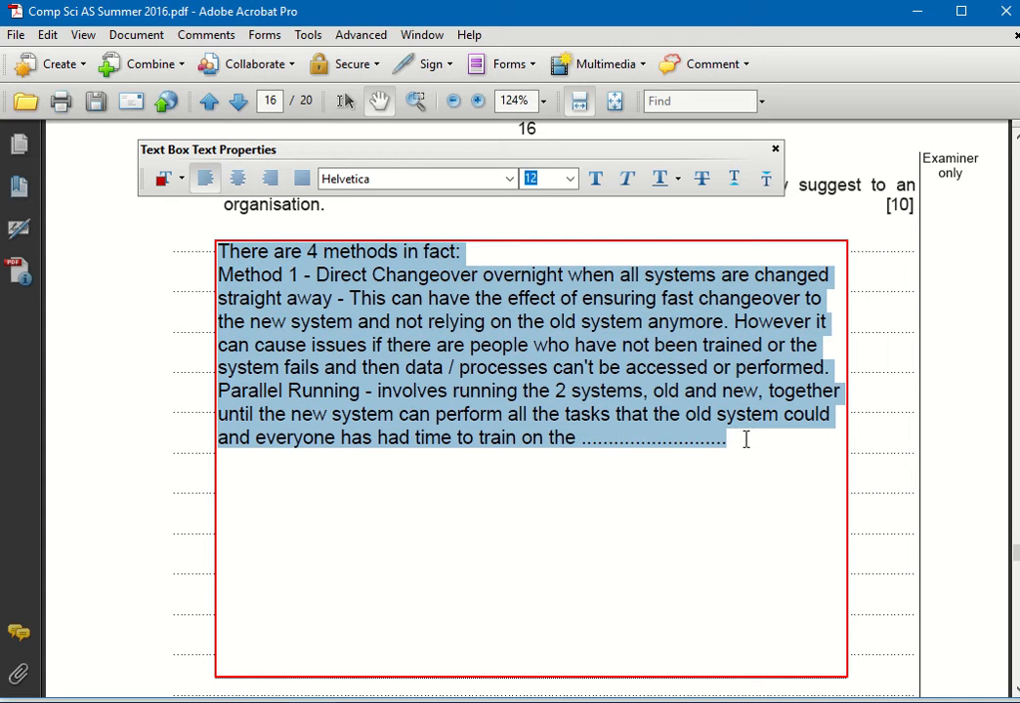
left_click(183, 183)
left_click(246, 229)
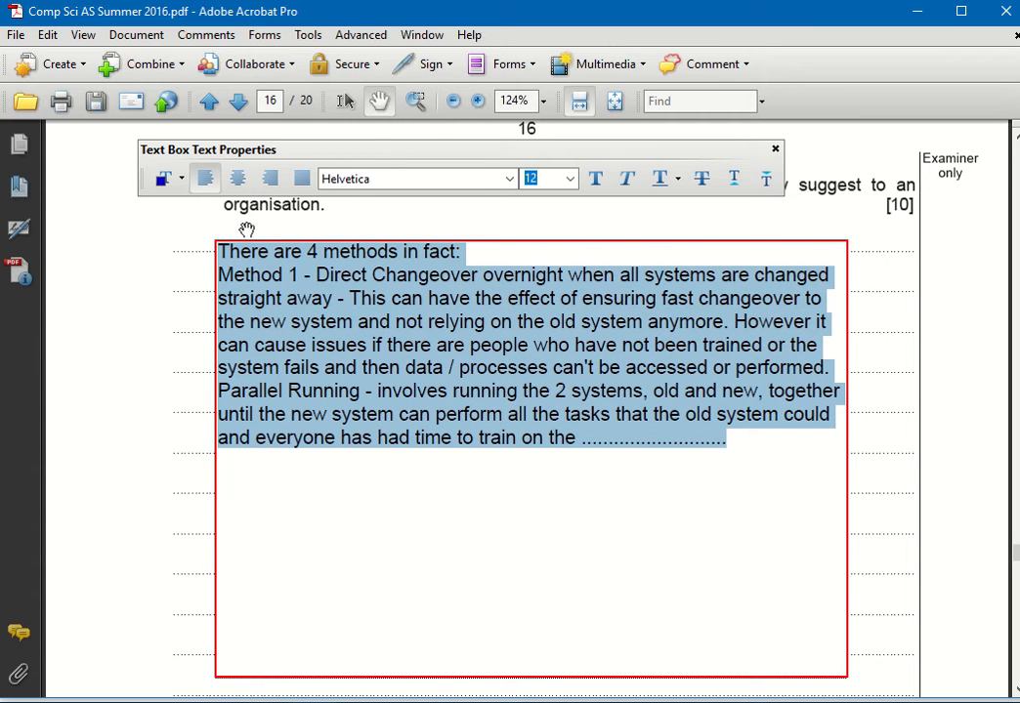
left_click(421, 352)
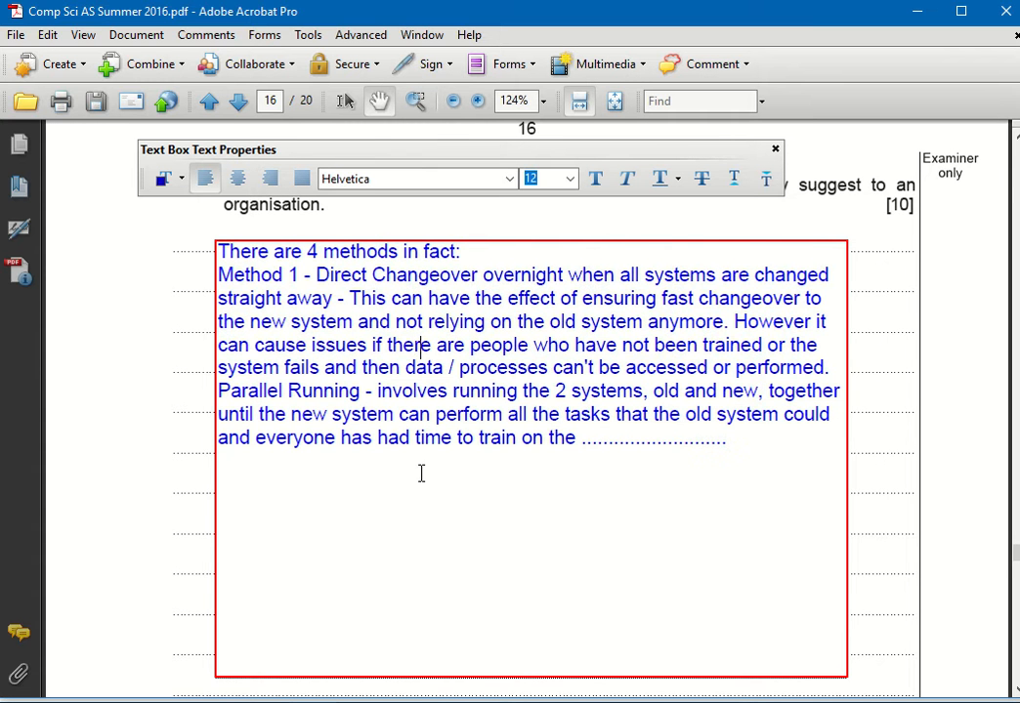
Step: Give the question 12(a) answer box a yellow fill and close the Properties Bar
left_click(328, 238)
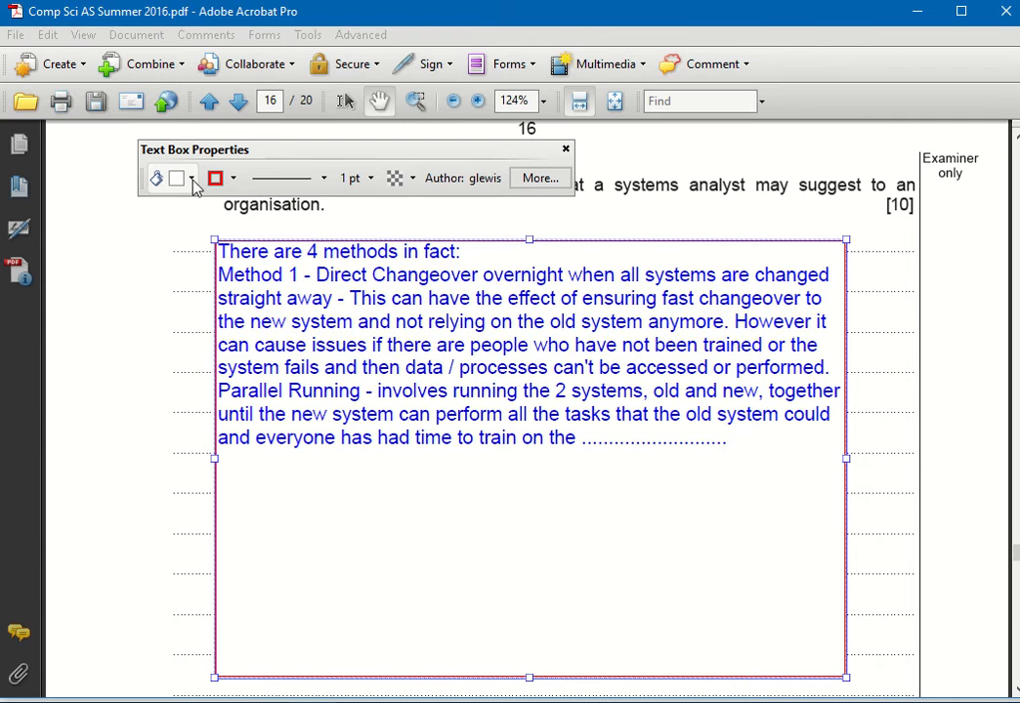
left_click(191, 178)
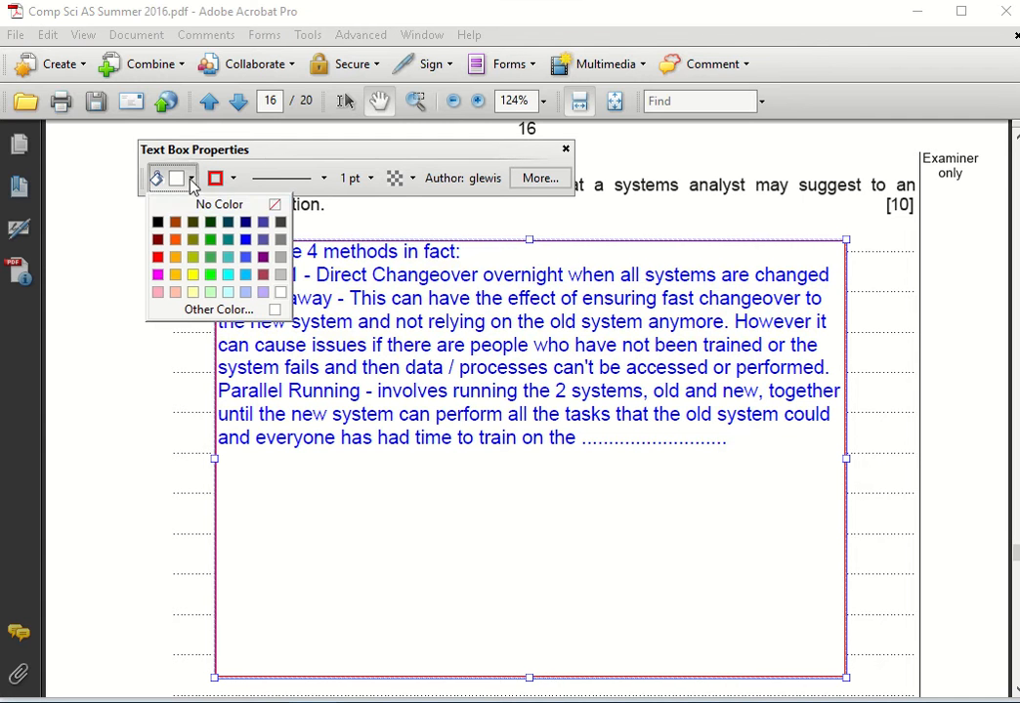
left_click(193, 277)
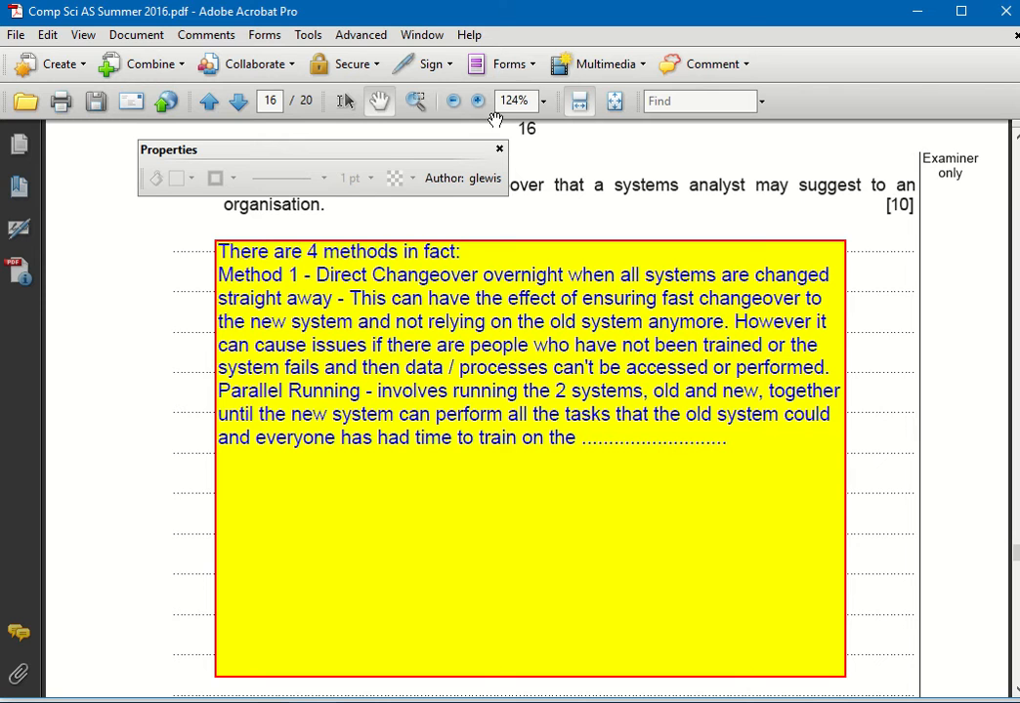
left_click(498, 151)
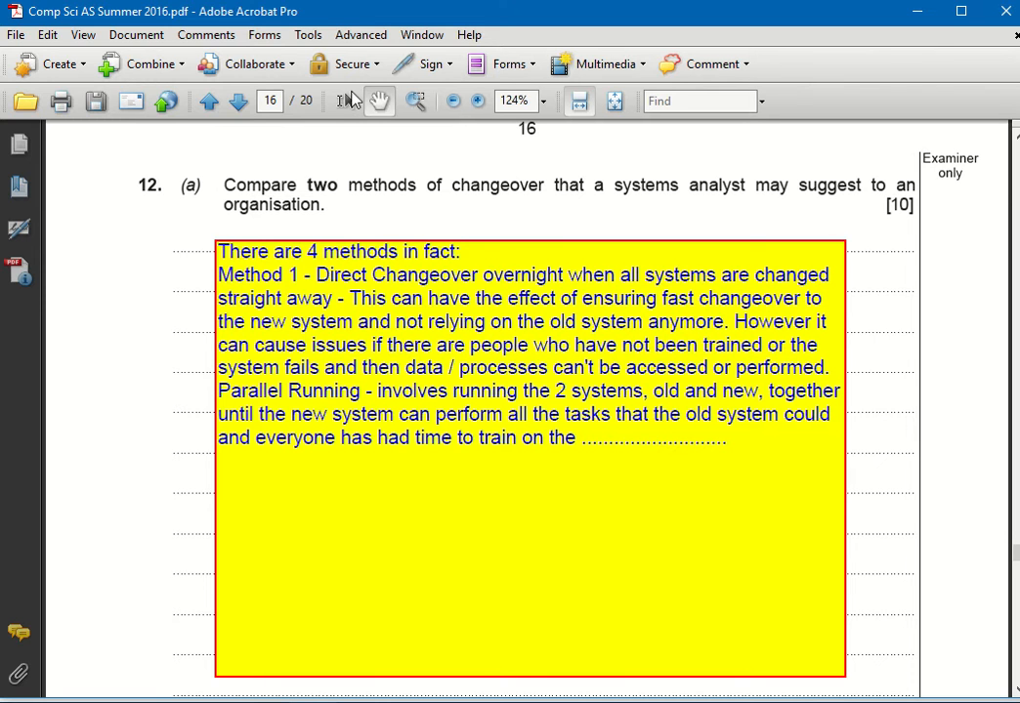
left_click(82, 35)
left_click(508, 319)
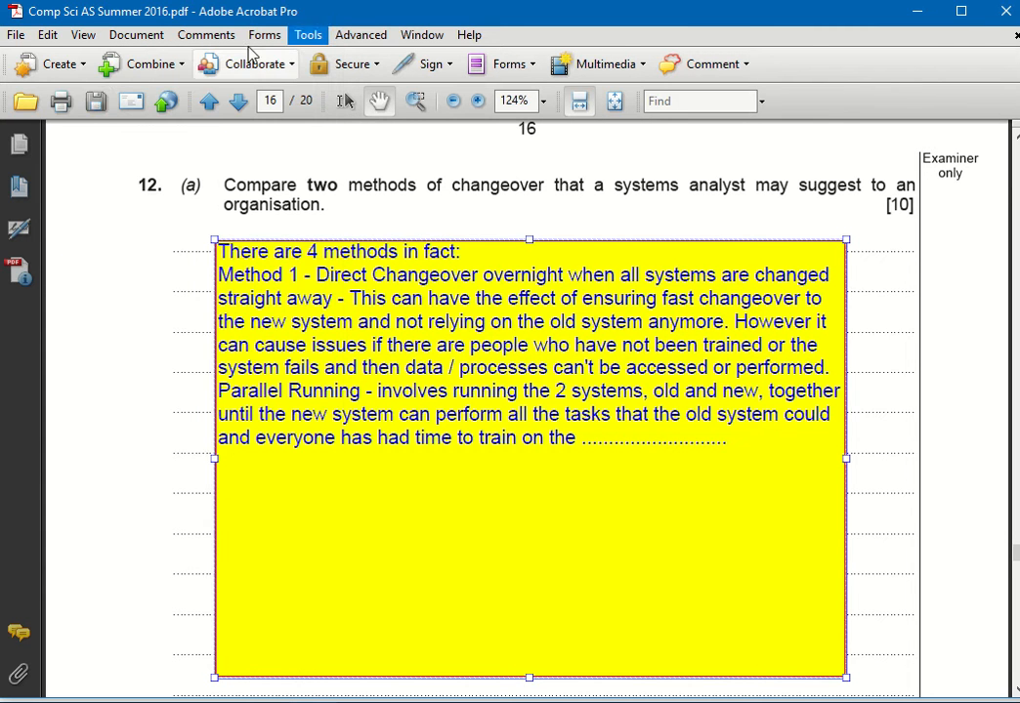
Step: Save a copy of the PDF as "Comp Sci AS Summer 2016 - edited.pdf" in the Sample Work AS folder, replacing the existing file
left_click(16, 36)
left_click(82, 255)
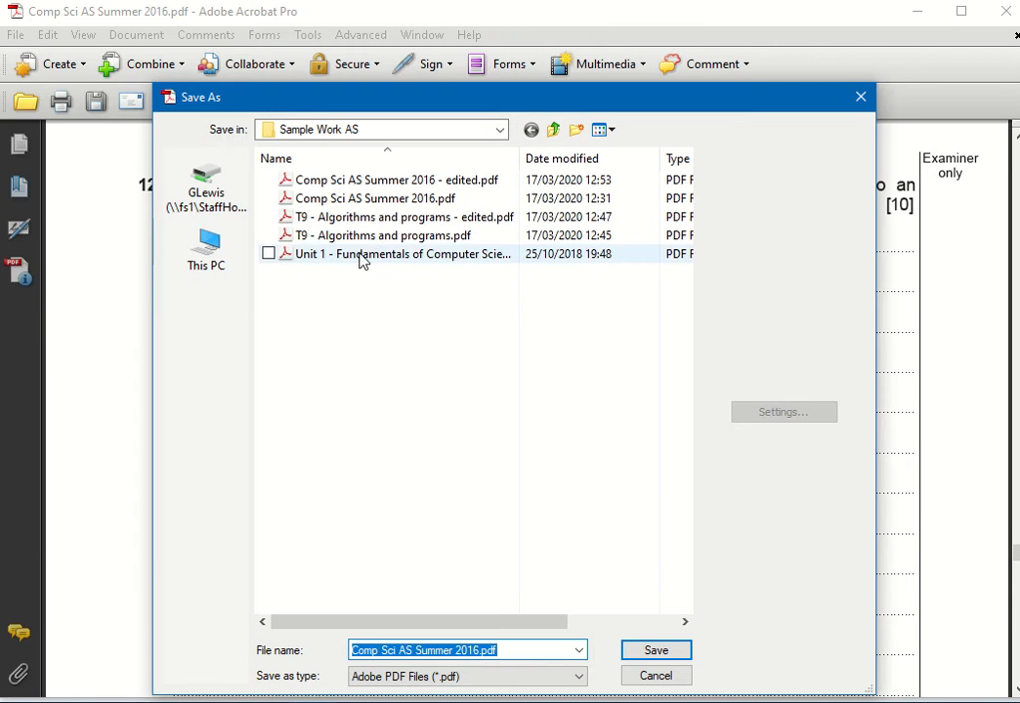
left_click(432, 184)
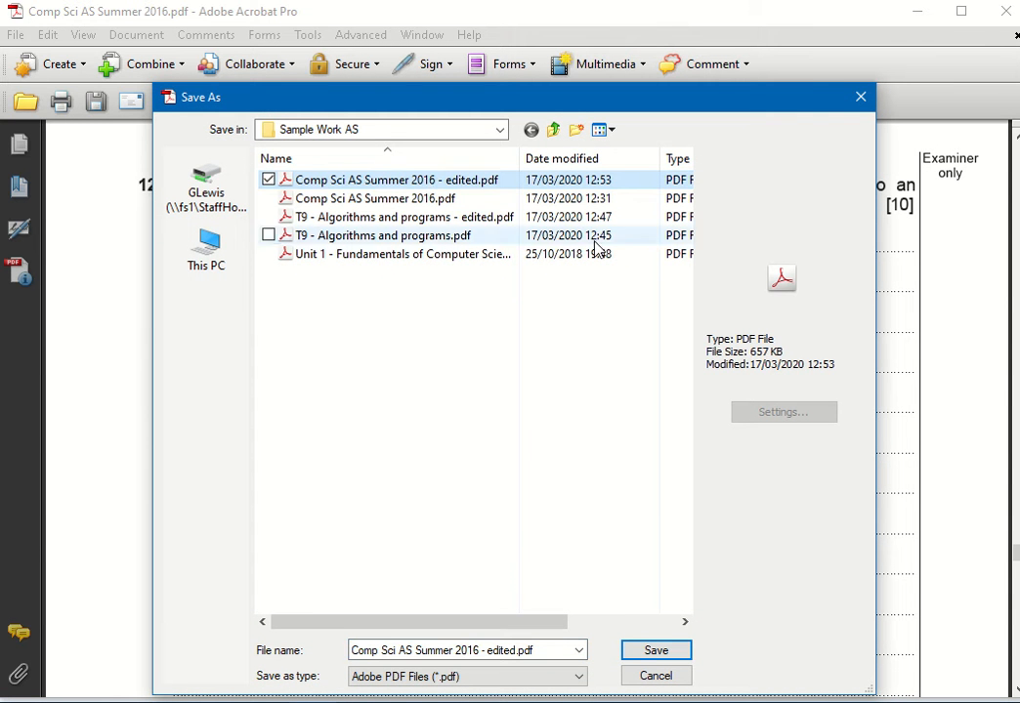
left_click(655, 652)
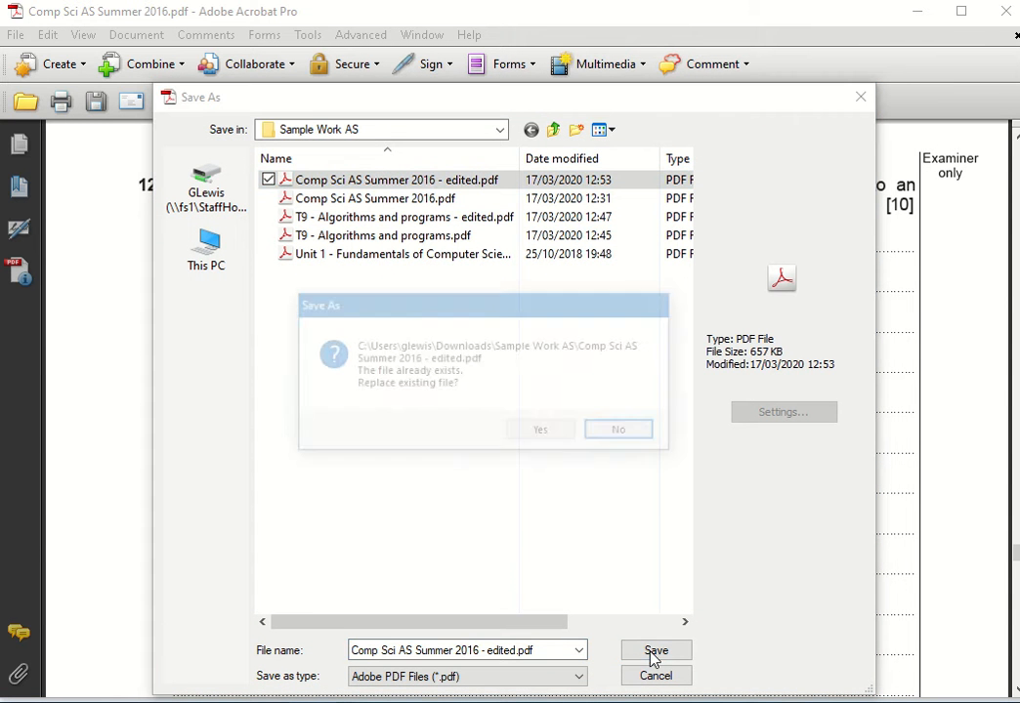
left_click(544, 432)
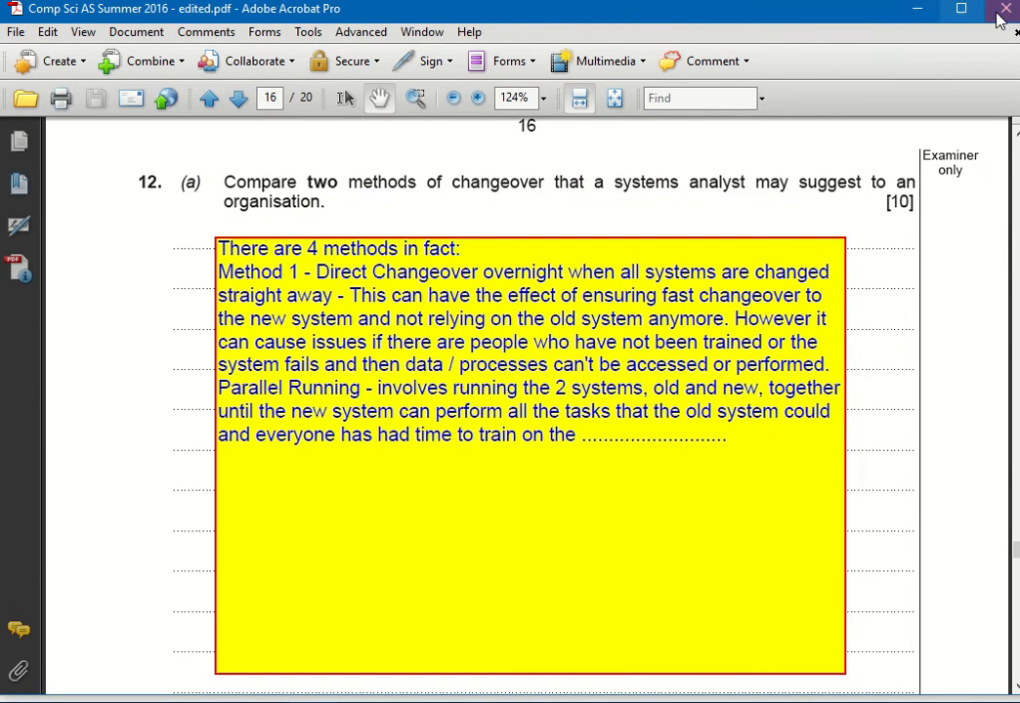
Step: Minimise the PDF, switch to the Chrome window with BBC News, and reposition and resize it to fill the visible screen
left_click(917, 7)
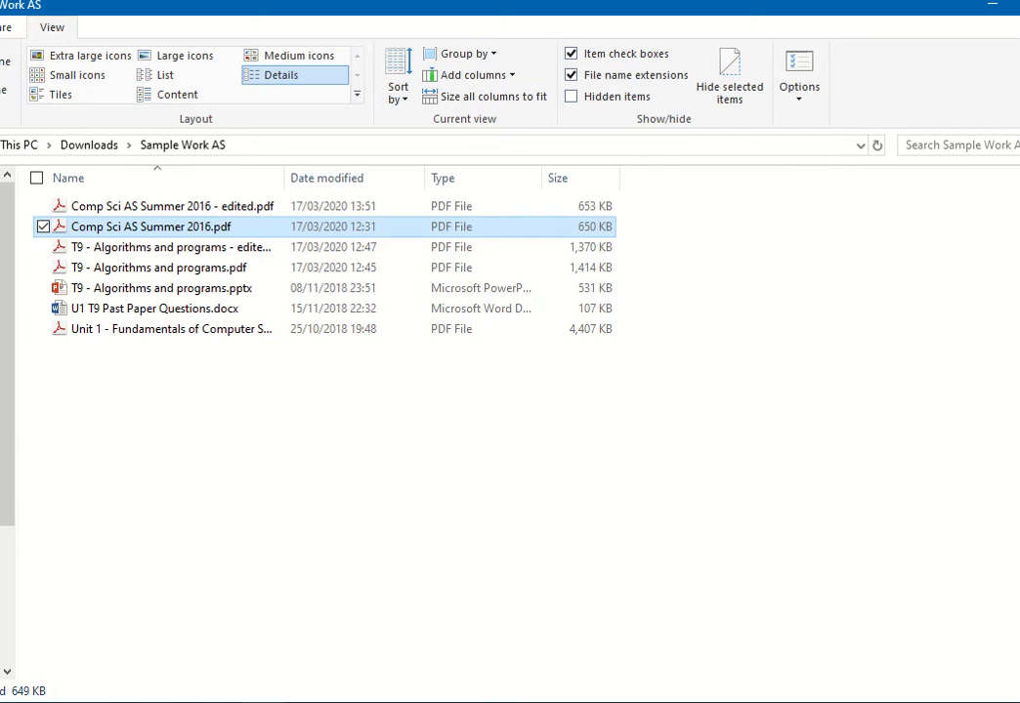
left_click(260, 702)
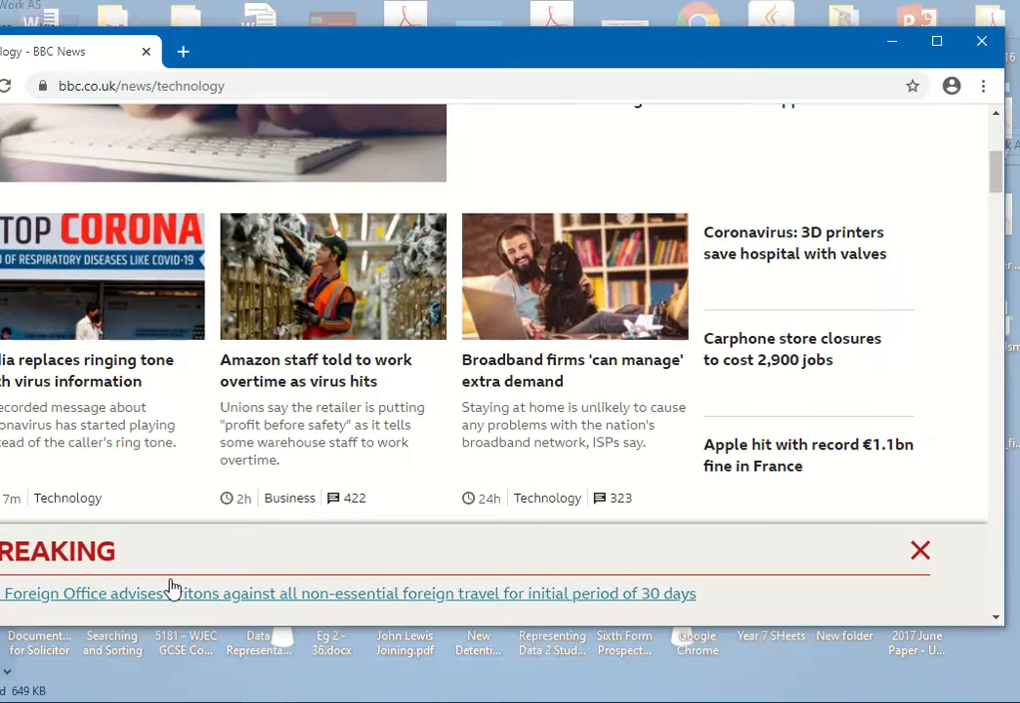
left_click(171, 587)
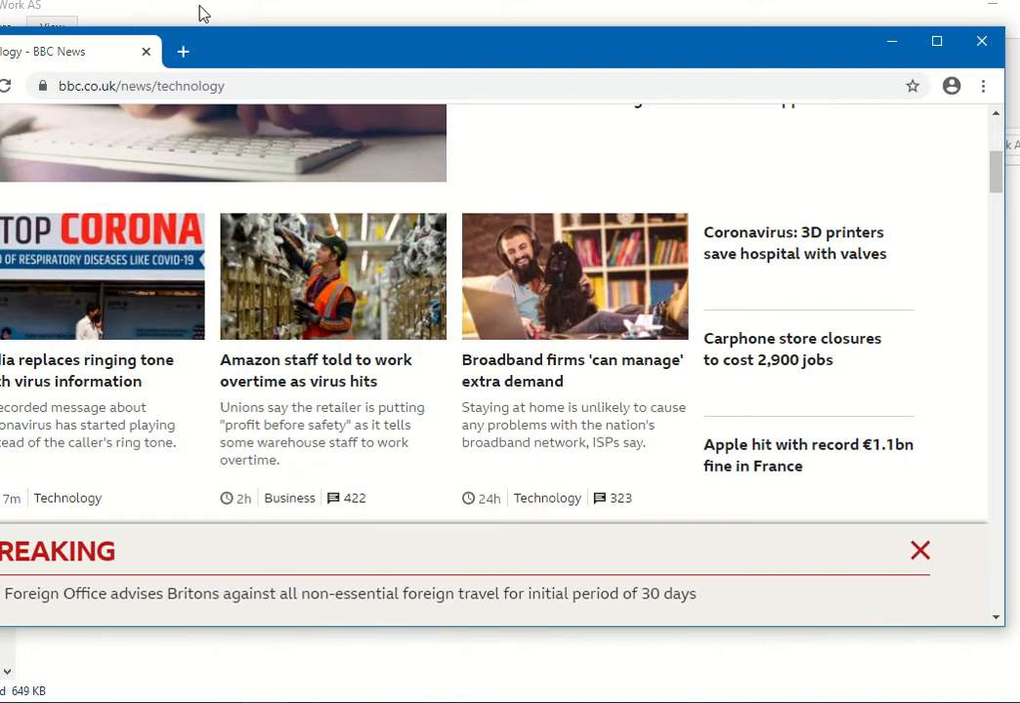
mouse_move(200, 13)
left_mouse_down()
mouse_move(269, 19)
mouse_move(201, 16)
left_mouse_up()
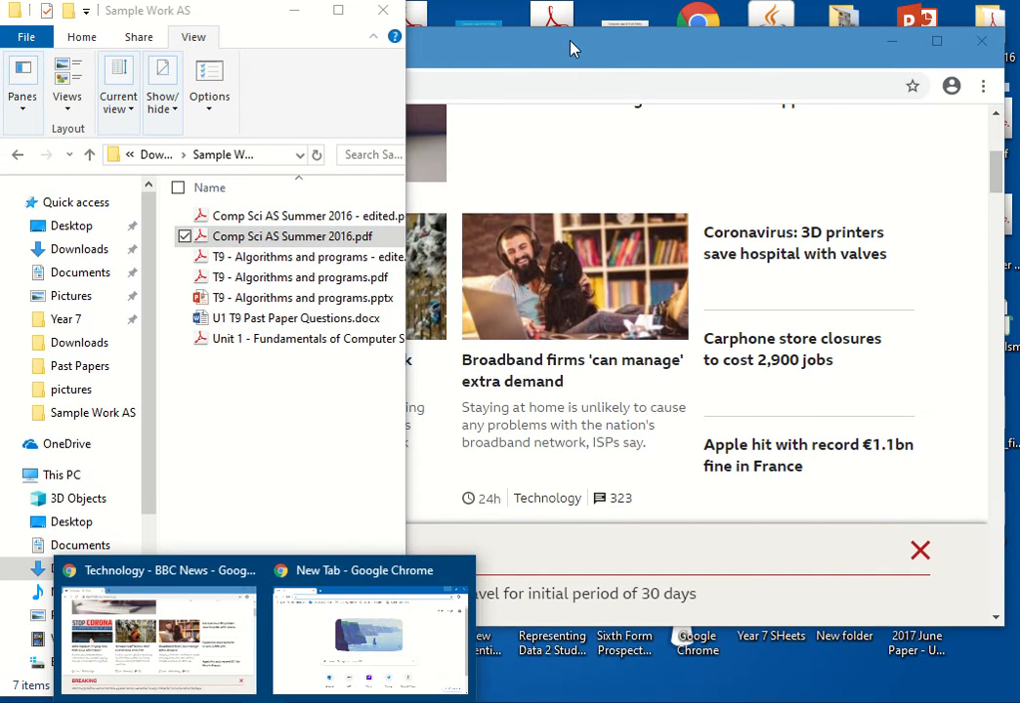
left_click(465, 32)
left_click_drag(215, 41, 298, 12)
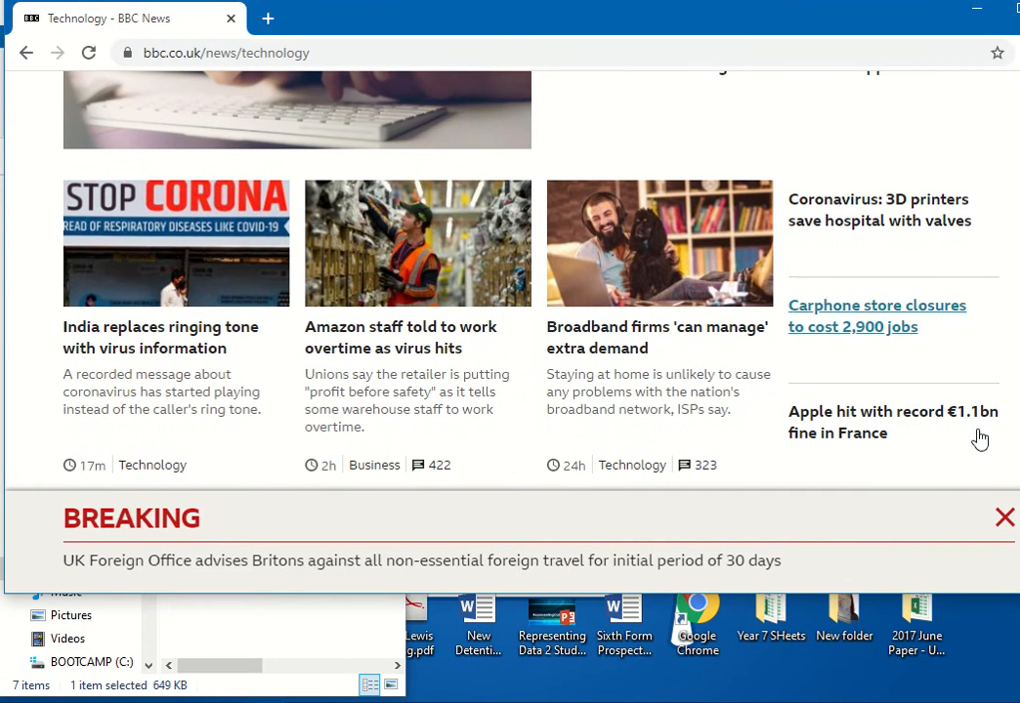
left_click_drag(1019, 593, 1006, 701)
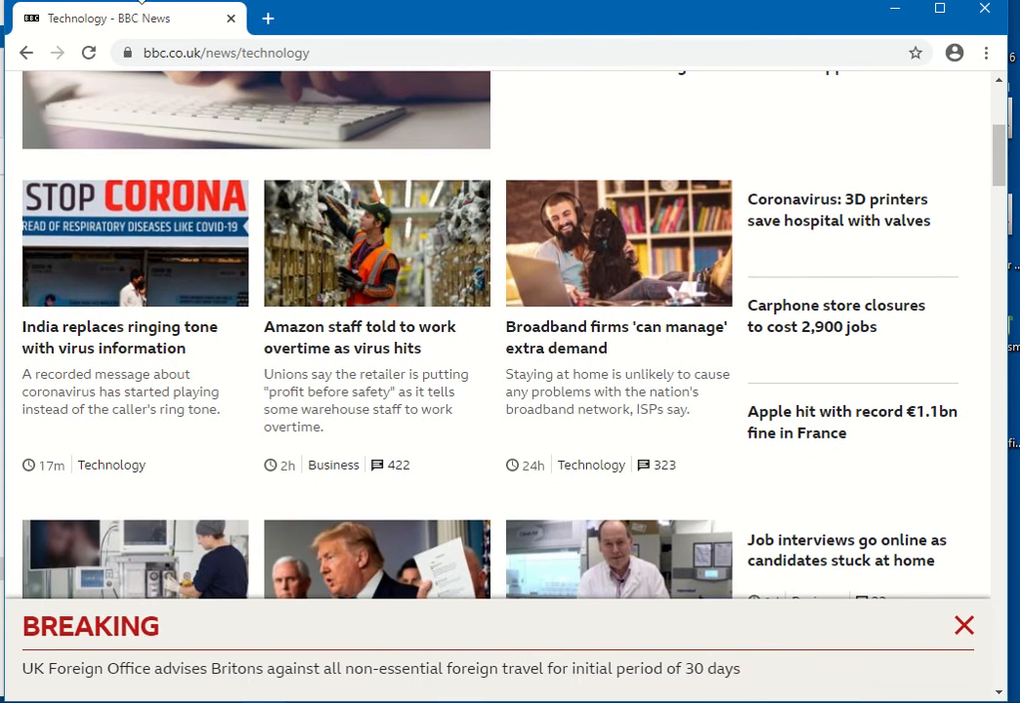
Step: Go to google.co.uk and look through the Google apps offered without signing in
left_click(293, 53)
type("google.co.uk")
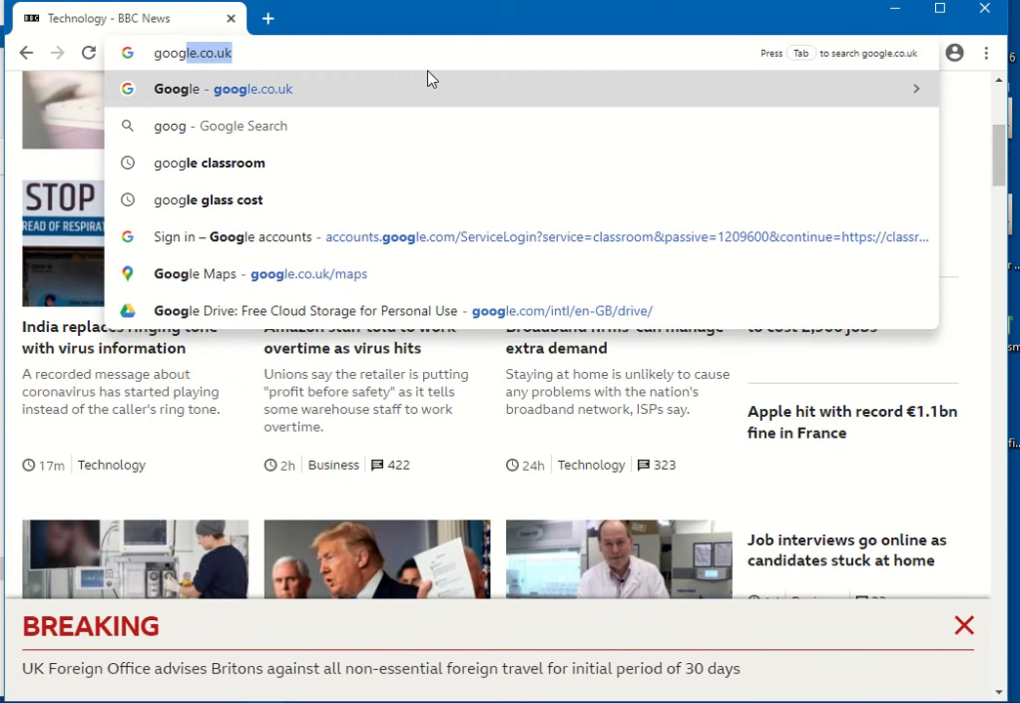
left_click(427, 78)
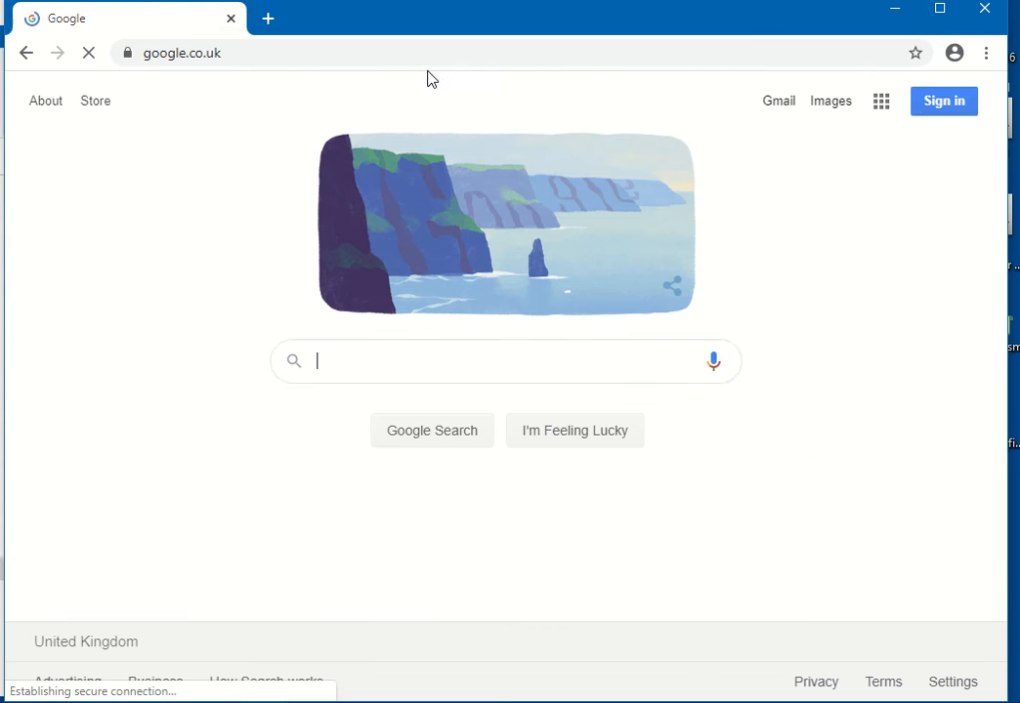
left_click(880, 102)
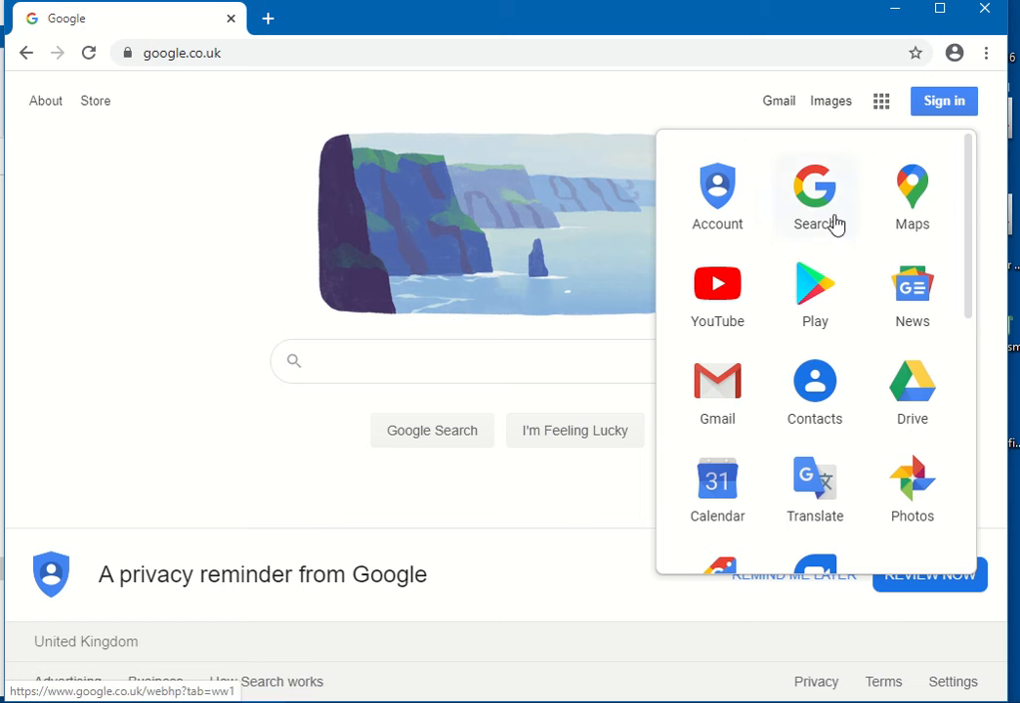
scroll(840, 455, "down", 4)
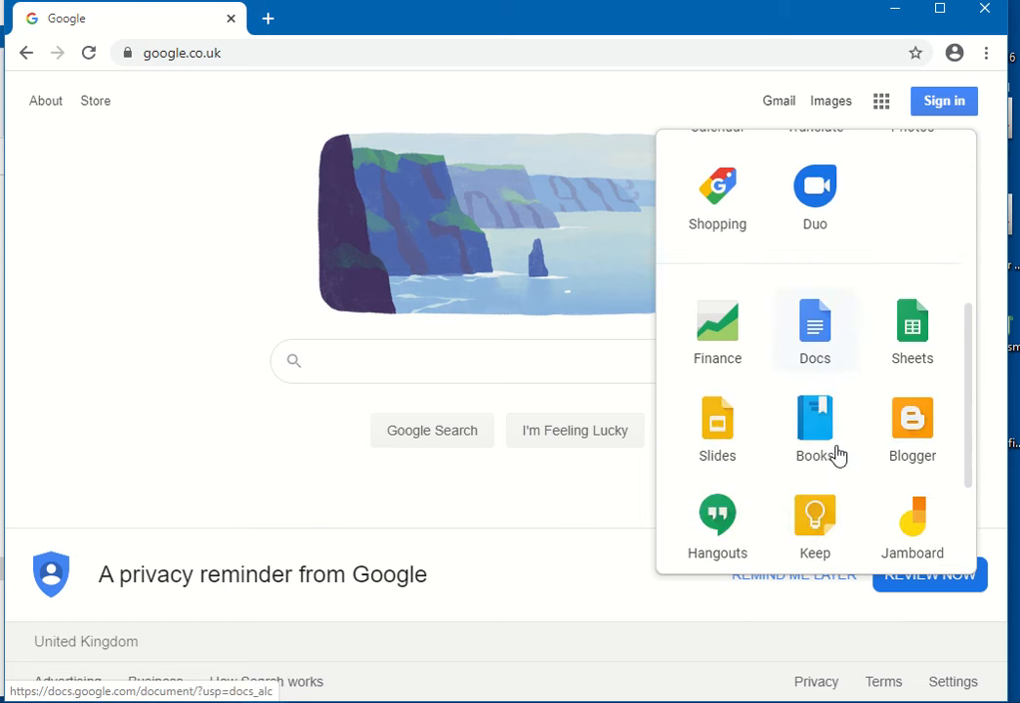
scroll(835, 455, "up", 4)
Step: Sign in to Google with the teacher's account e-mail and the account password
left_click(935, 102)
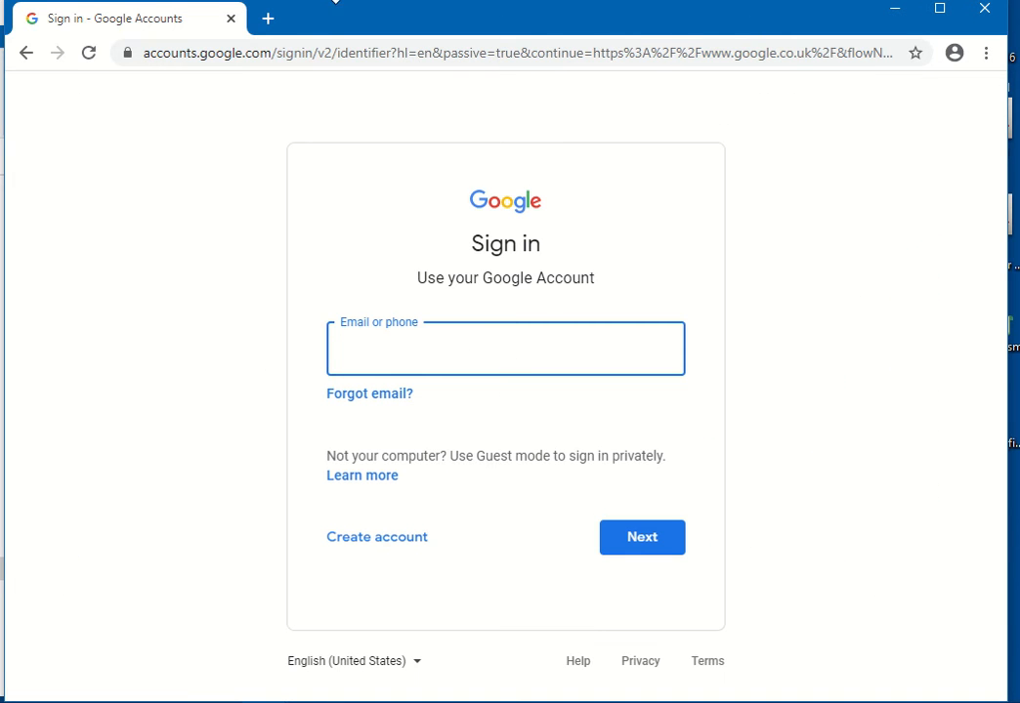
left_click(342, 45)
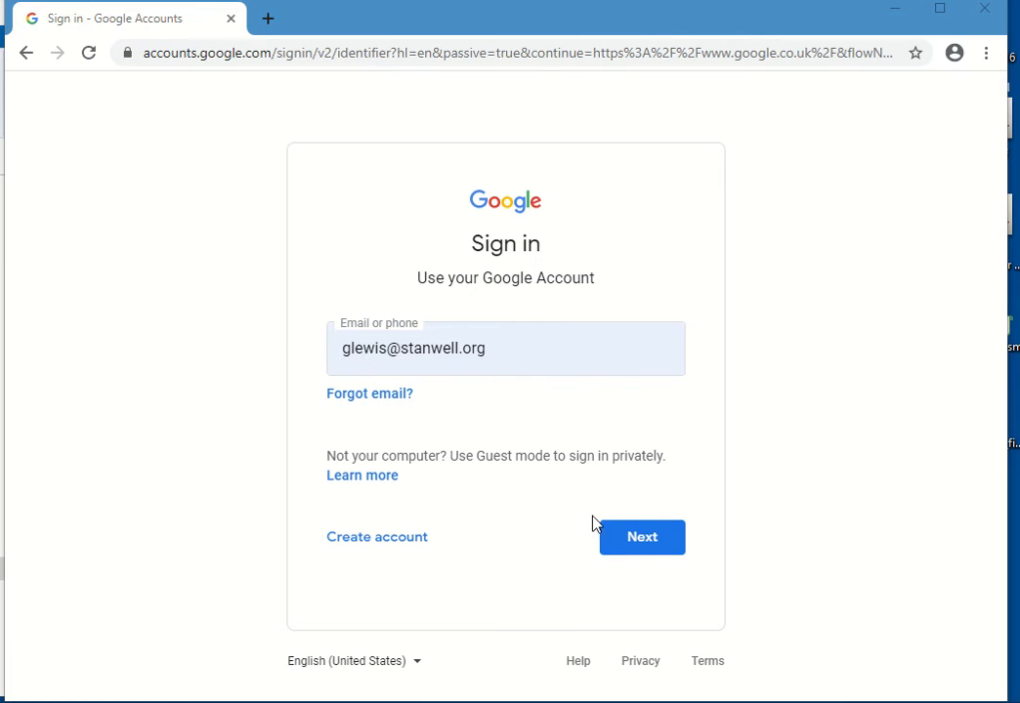
left_click(621, 542)
mouse_move(357, 3)
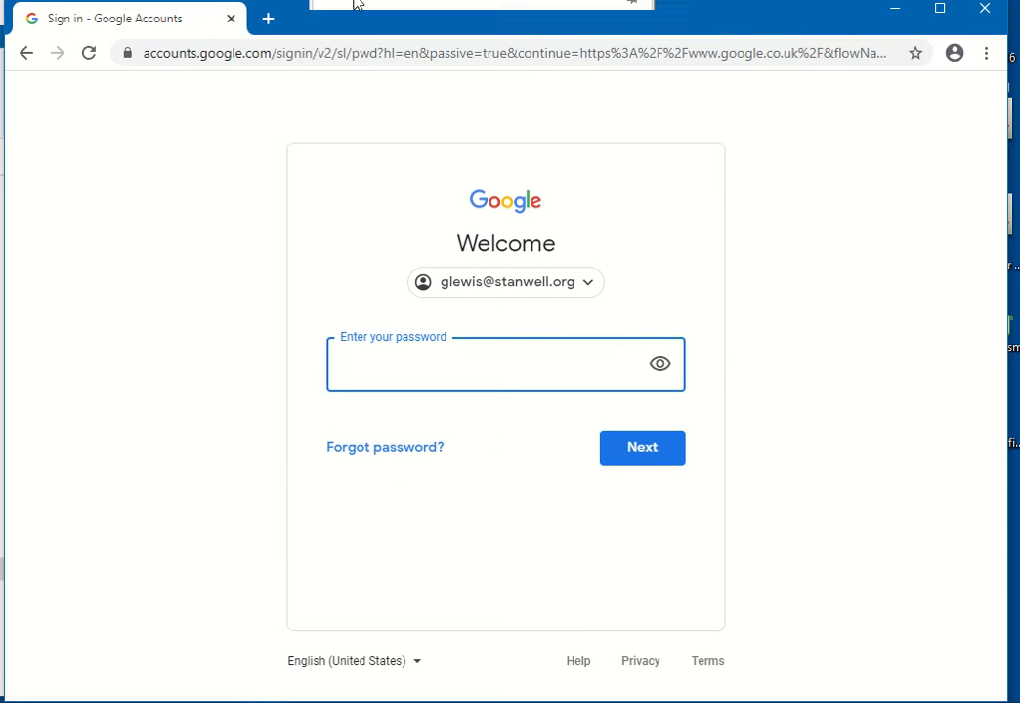
left_click(346, 35)
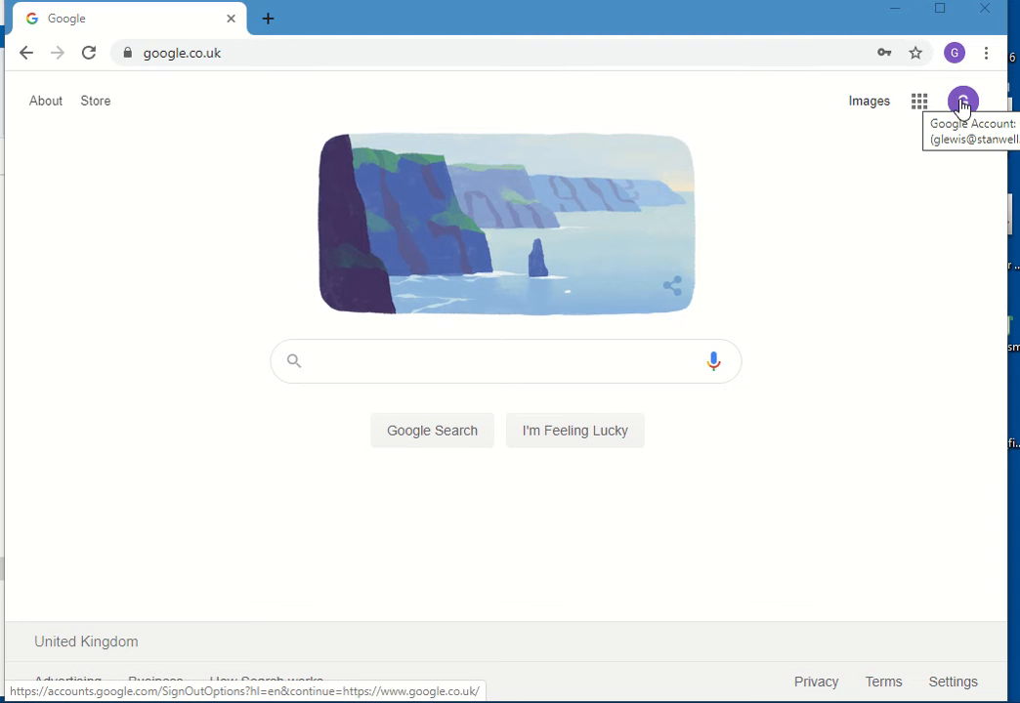
Step: Open Google Classroom from the Google apps and look through the class list
left_click(918, 103)
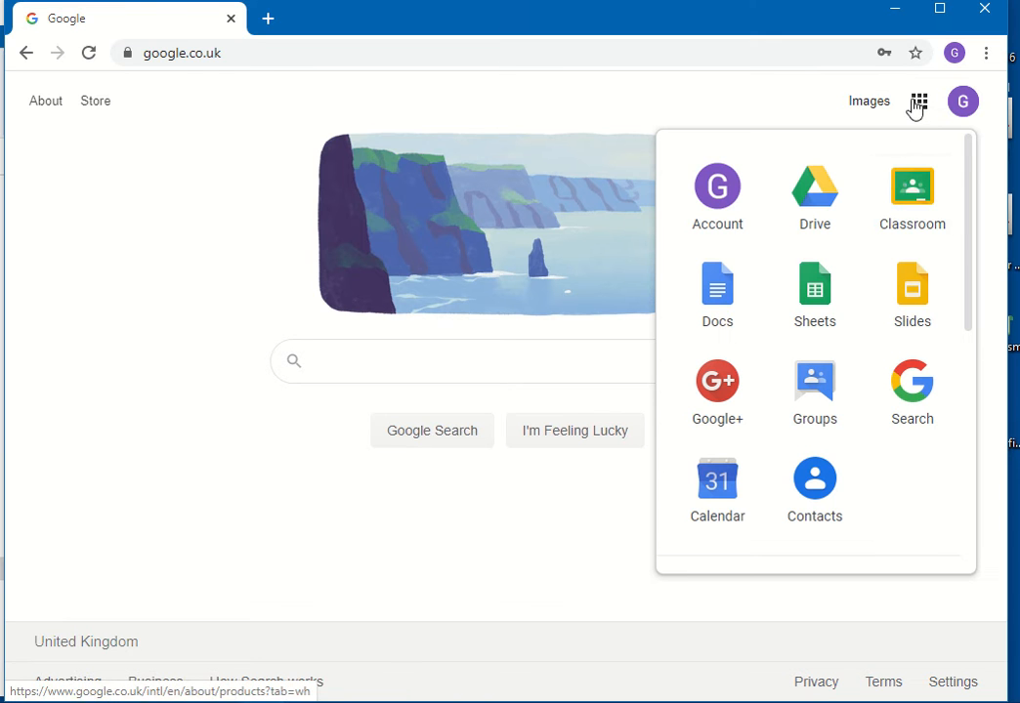
left_click(912, 199)
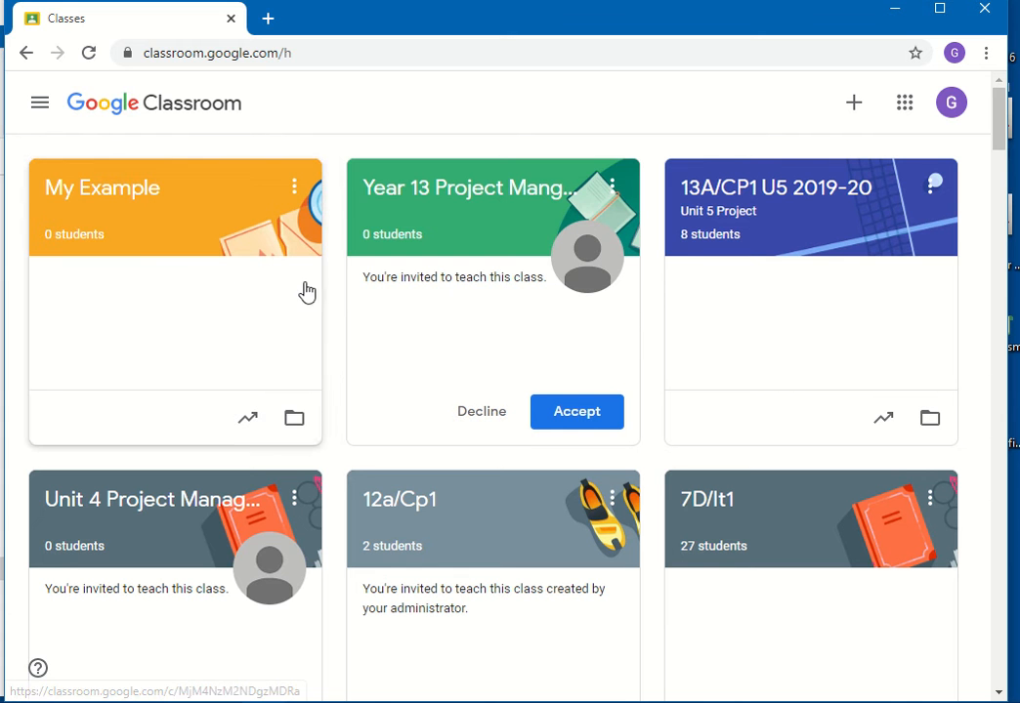
scroll(745, 500, "down", 4)
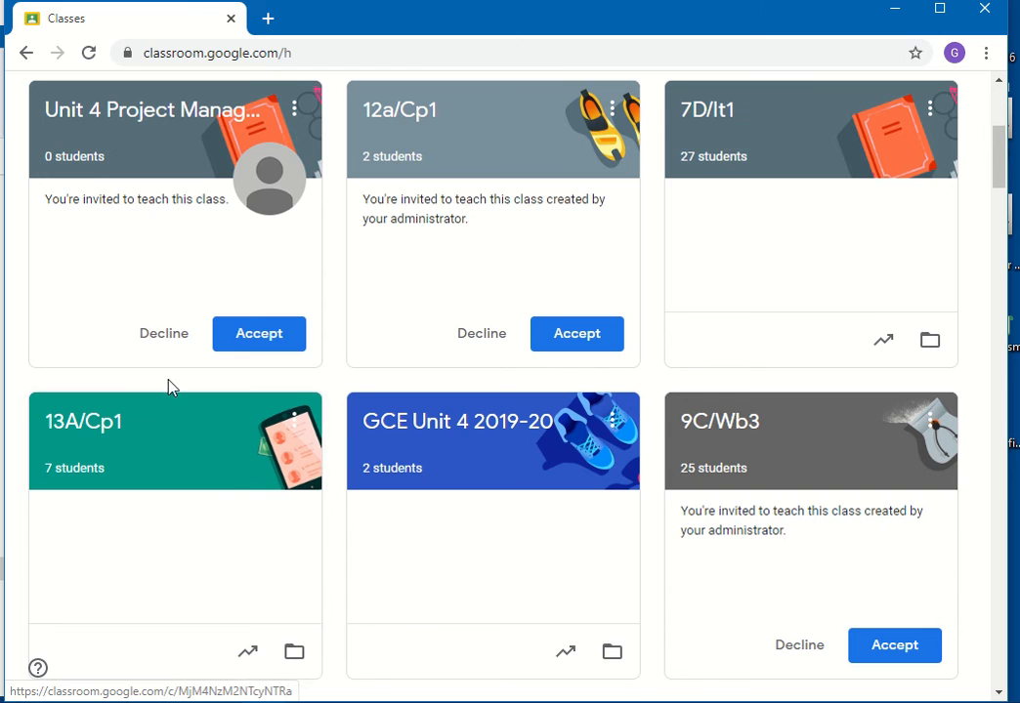
Step: Find class 9B/Cp1 in the class list and accept the invitation to teach it
scroll(669, 425, "down", 6)
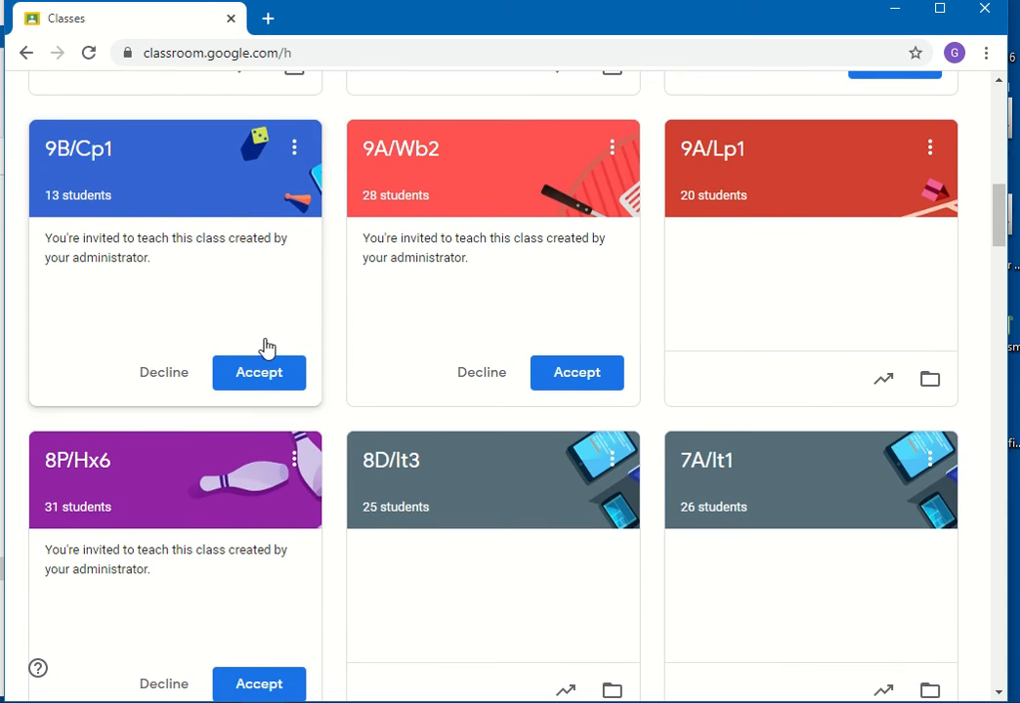
scroll(474, 250, "up", 6)
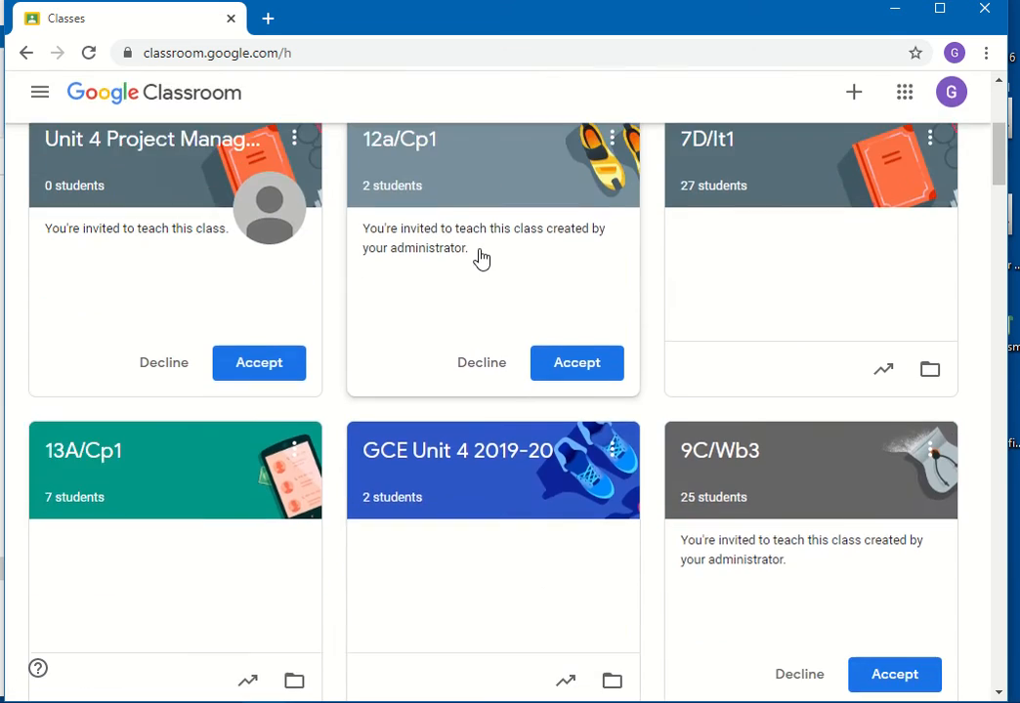
scroll(480, 257, "down", 4)
scroll(769, 188, "up", 2)
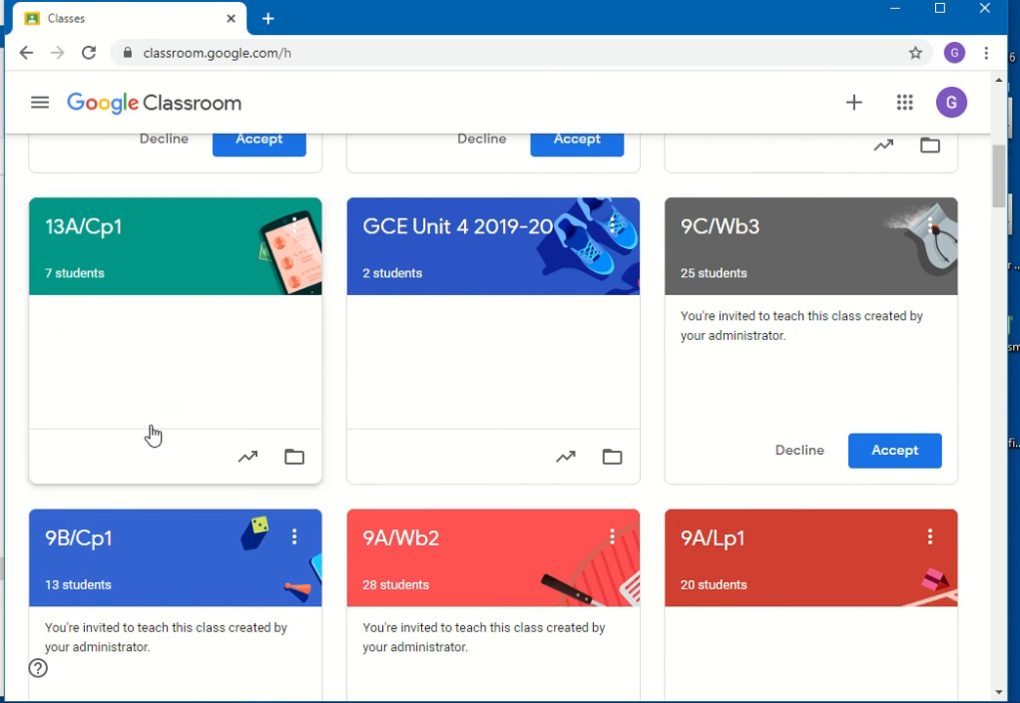
scroll(186, 392, "down", 5)
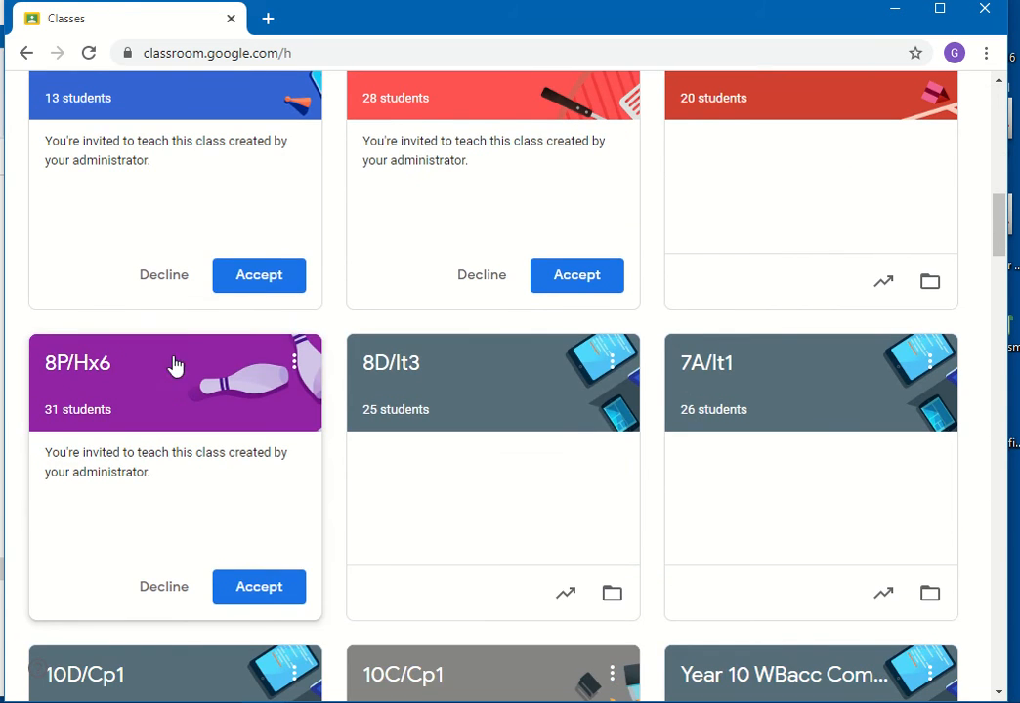
scroll(157, 325, "up", 1)
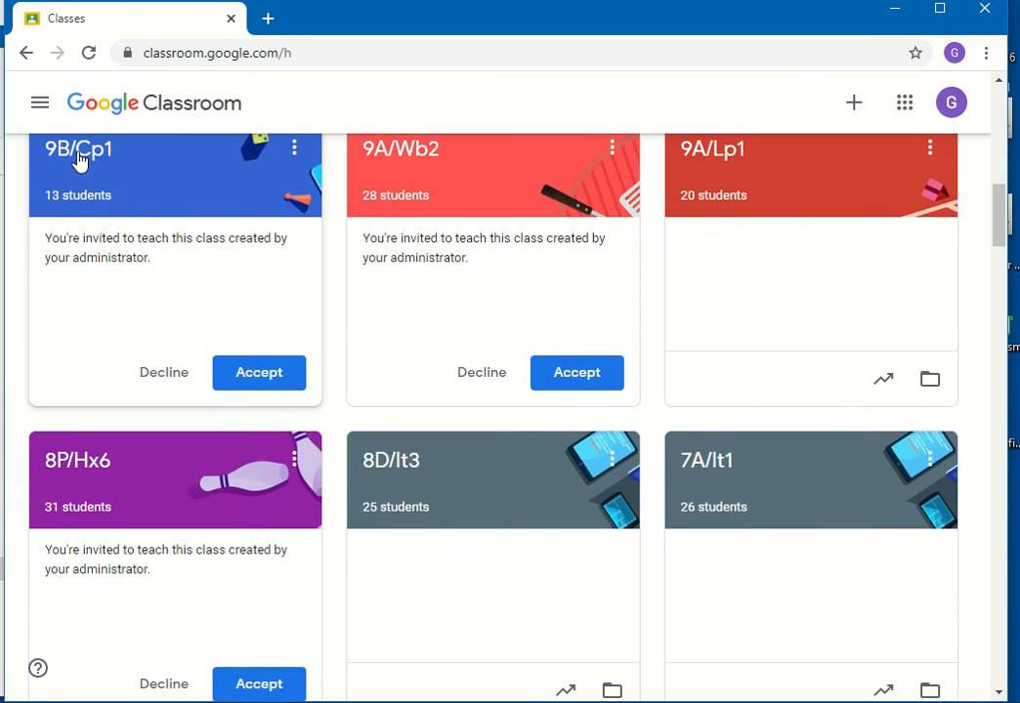
left_click(255, 381)
left_click(610, 447)
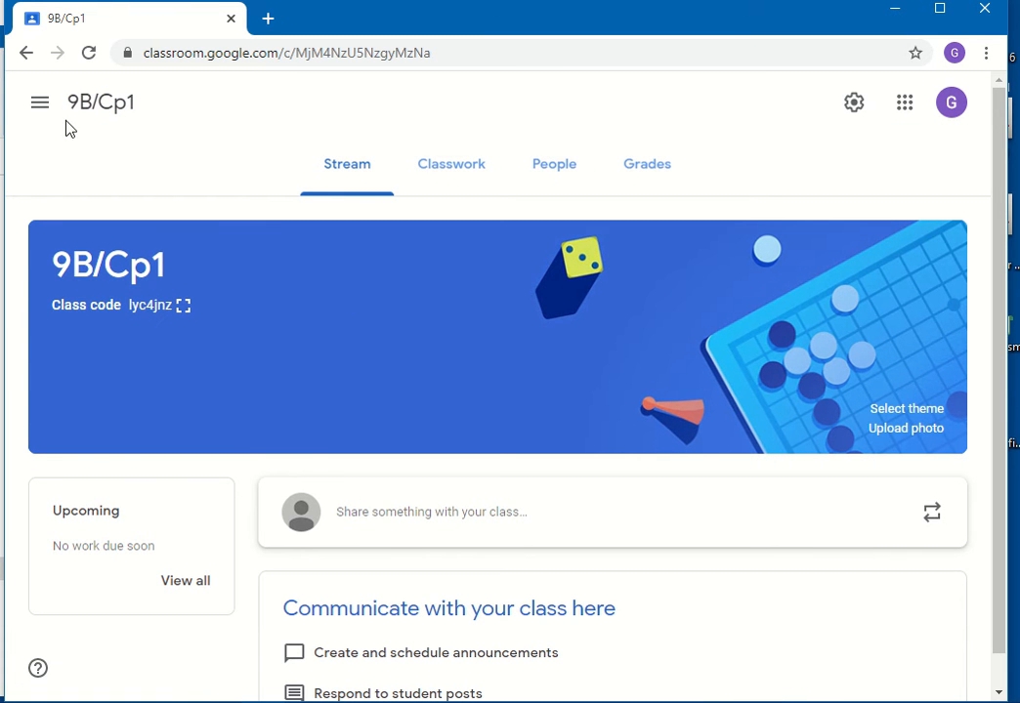
Step: Return to the class list, look through the classes, and open 9B/Cp1 again
left_click(39, 107)
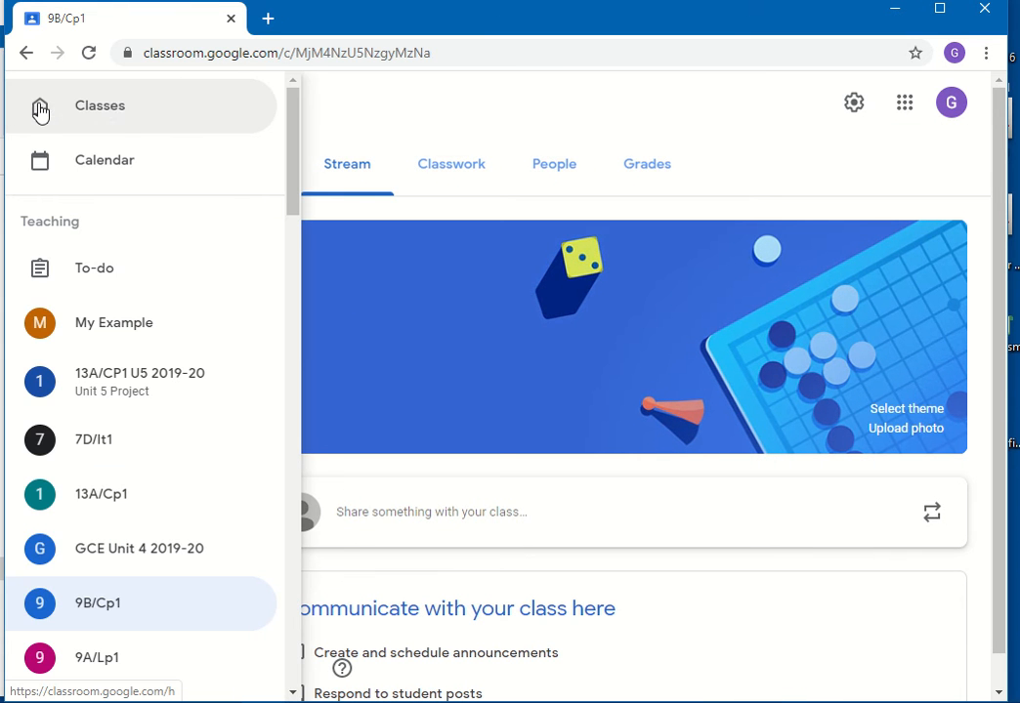
left_click(112, 107)
scroll(234, 326, "up", 6)
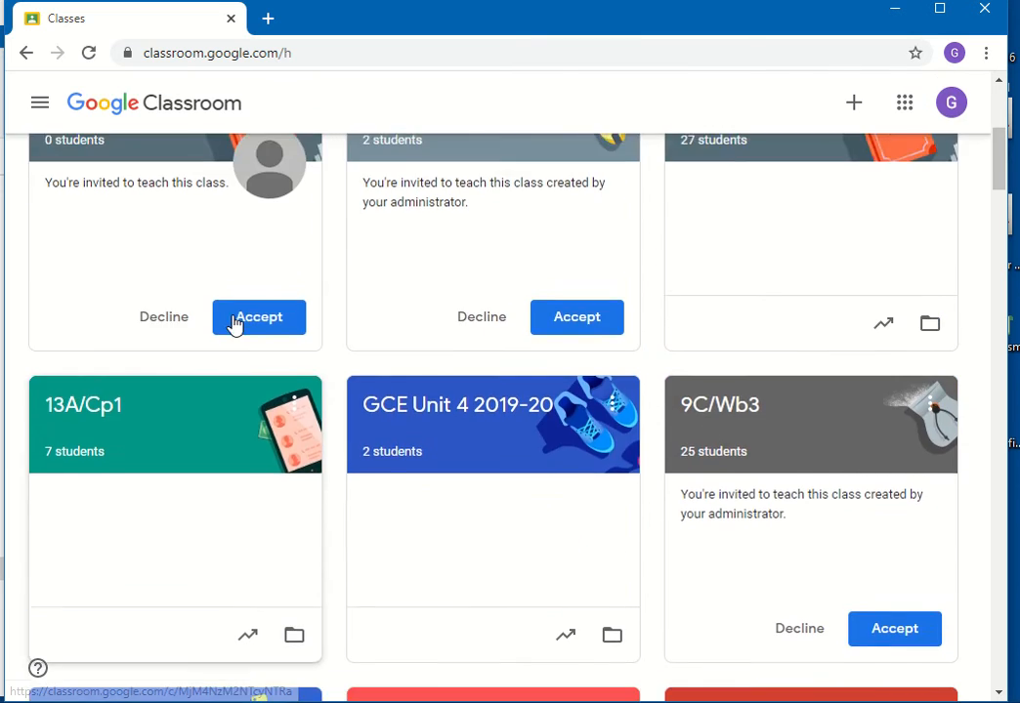
scroll(234, 325, "down", 9)
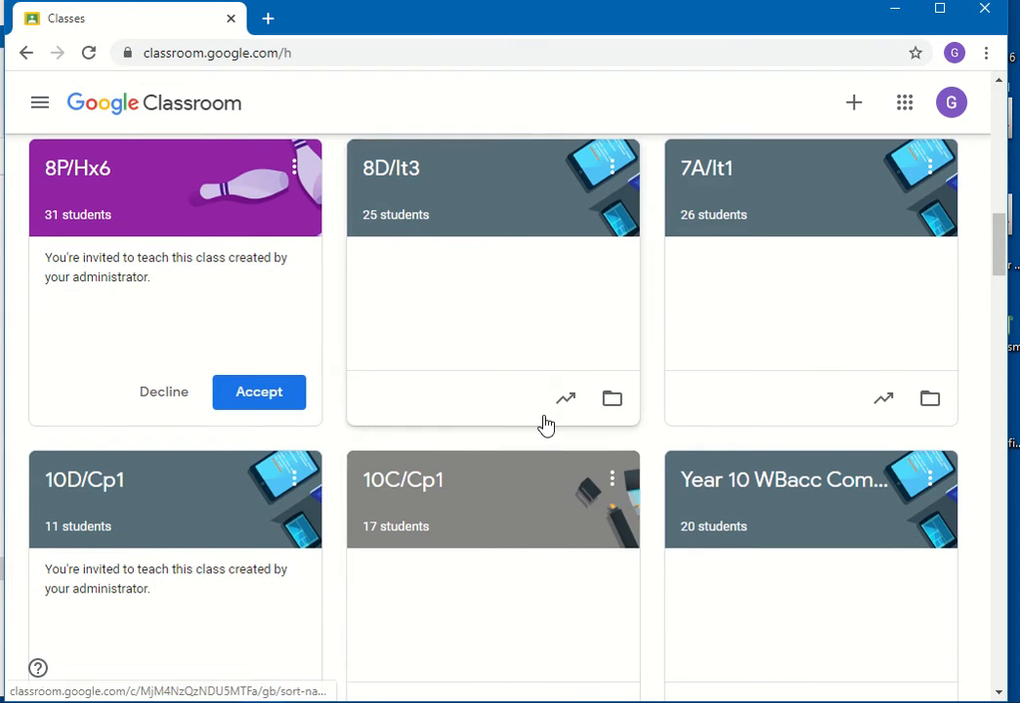
scroll(545, 426, "down", 2)
scroll(184, 250, "up", 5)
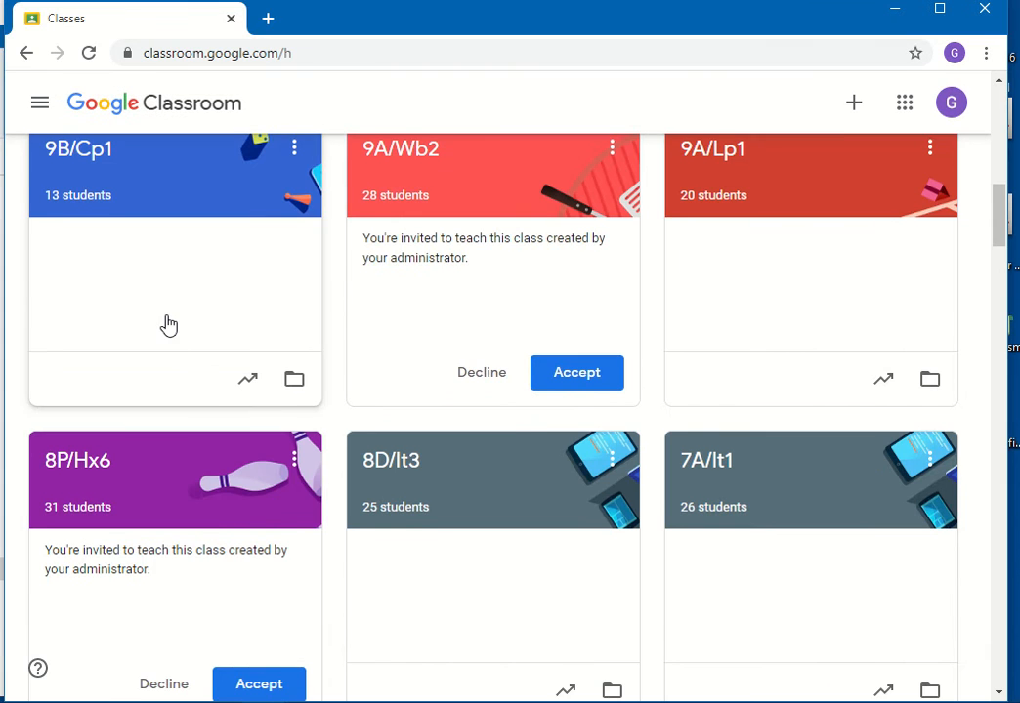
scroll(168, 325, "up", 1)
left_click(69, 246)
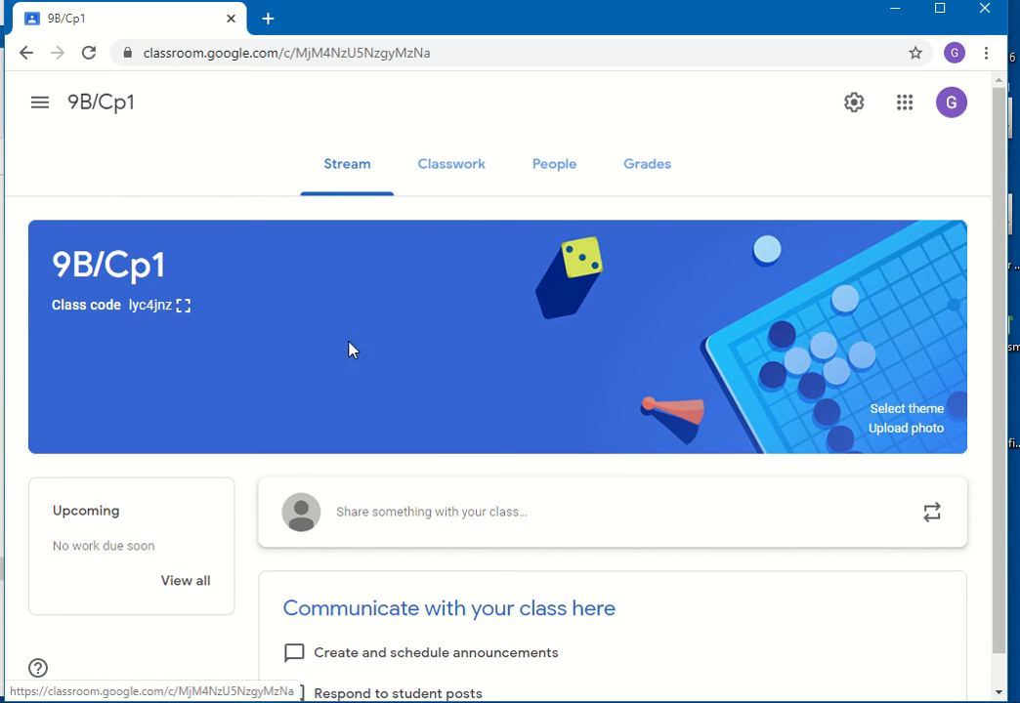
Step: Examine the 9B/Cp1 post box, the kinds of classwork that can be created, and the list of teachers and students
left_click(373, 515)
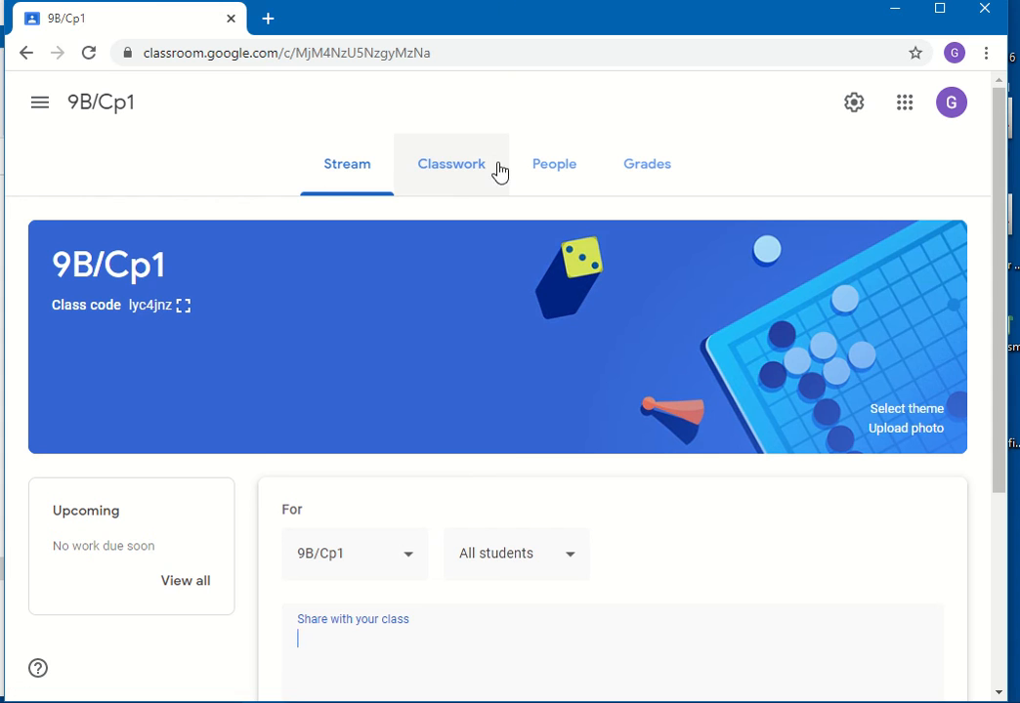
left_click(451, 173)
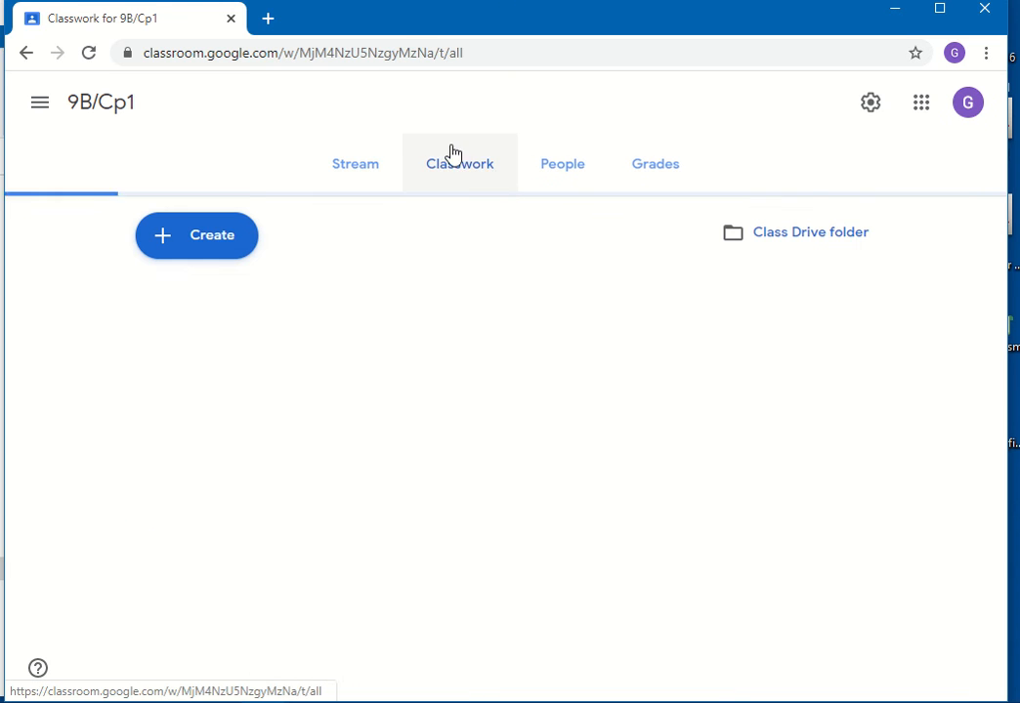
left_click(154, 246)
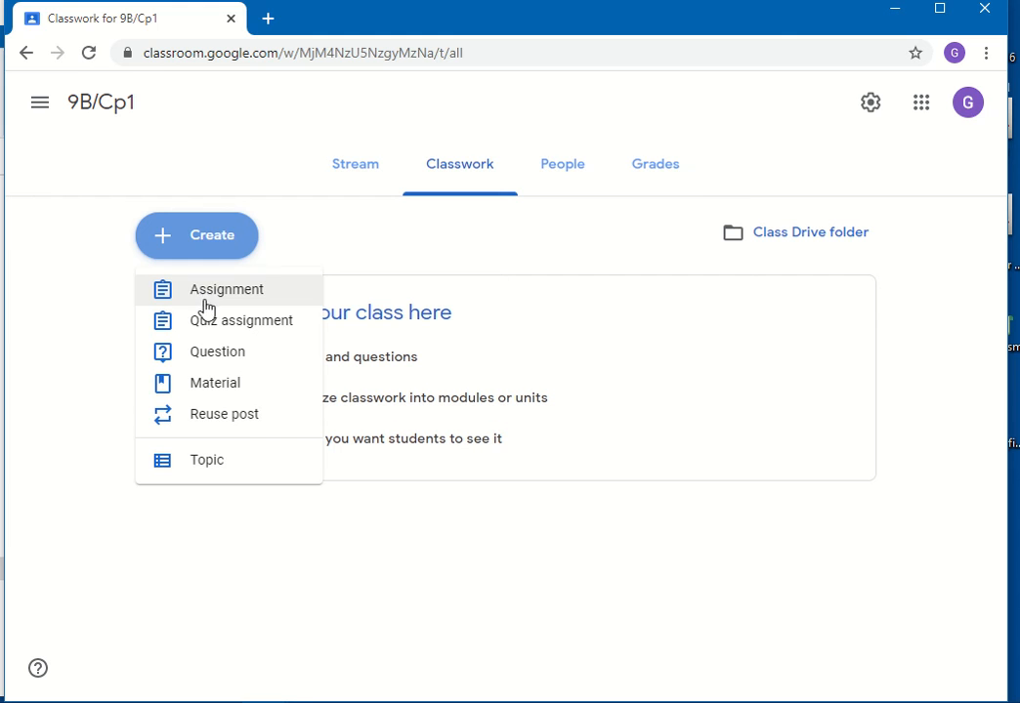
left_click(570, 172)
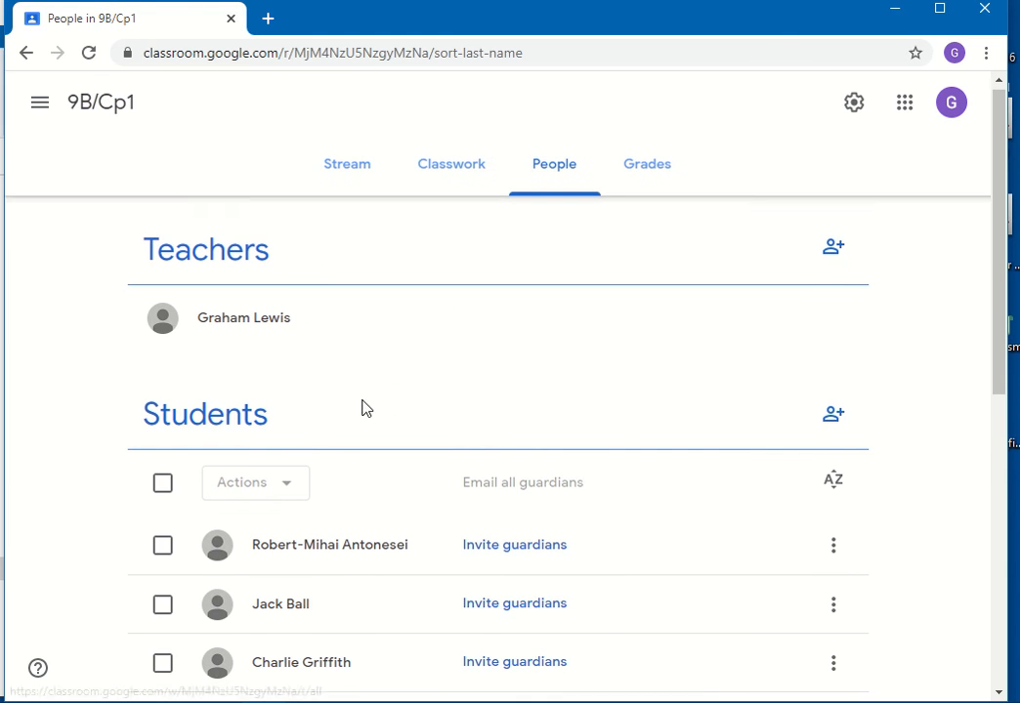
scroll(362, 408, "down", 6)
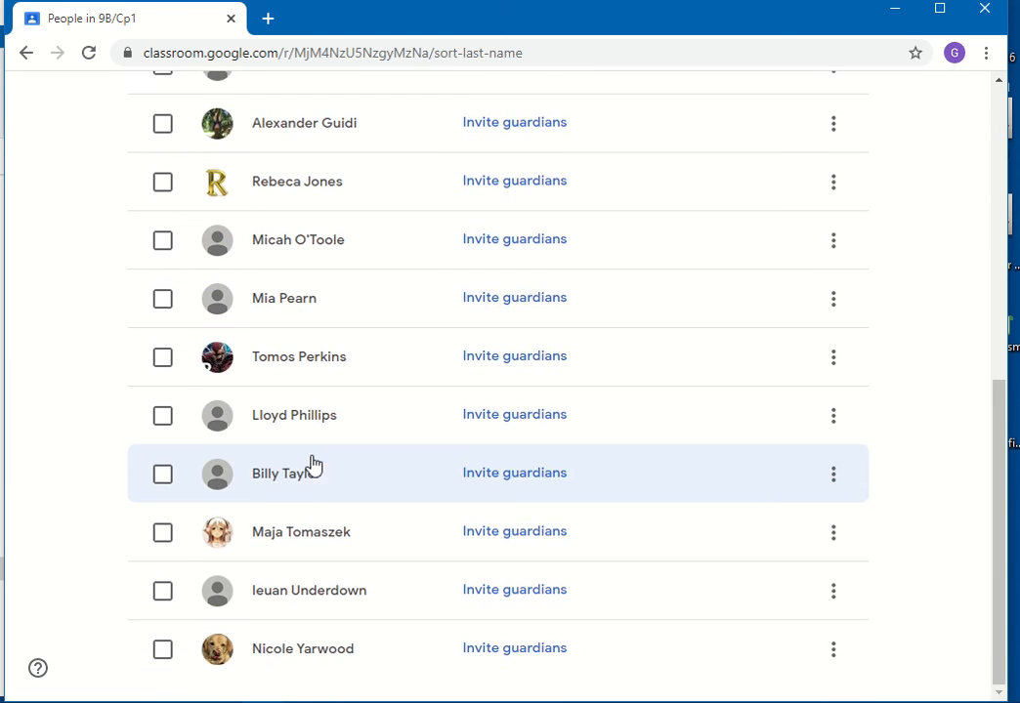
scroll(315, 474, "up", 7)
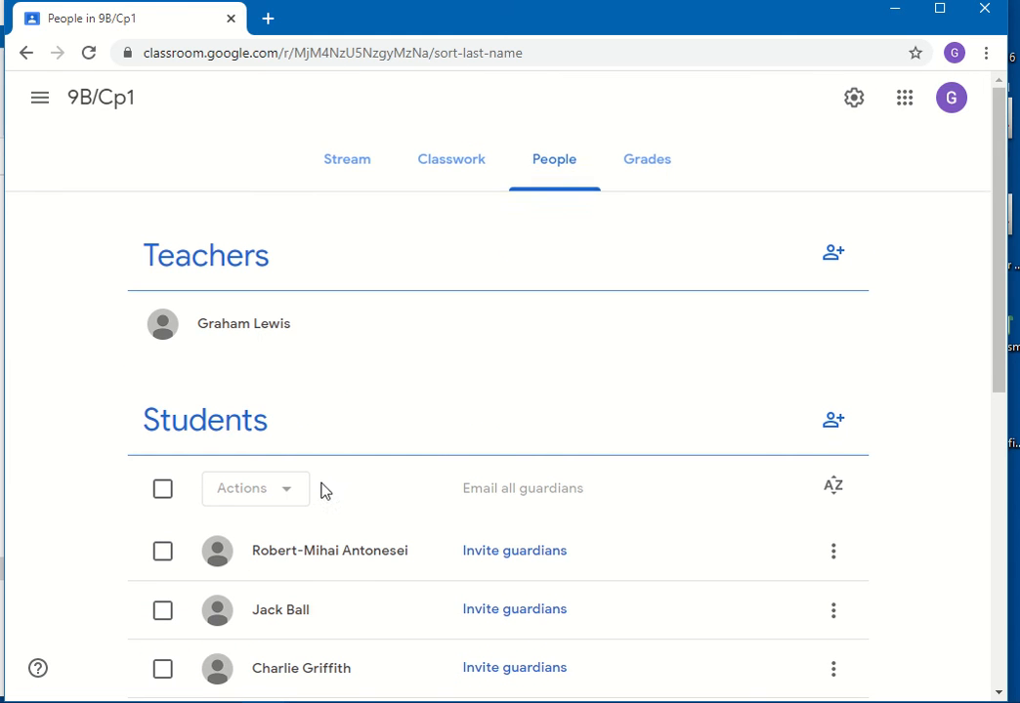
Step: Return to the 9B/Cp1 stream and write the post text "See this PDF" for all students
left_click(352, 179)
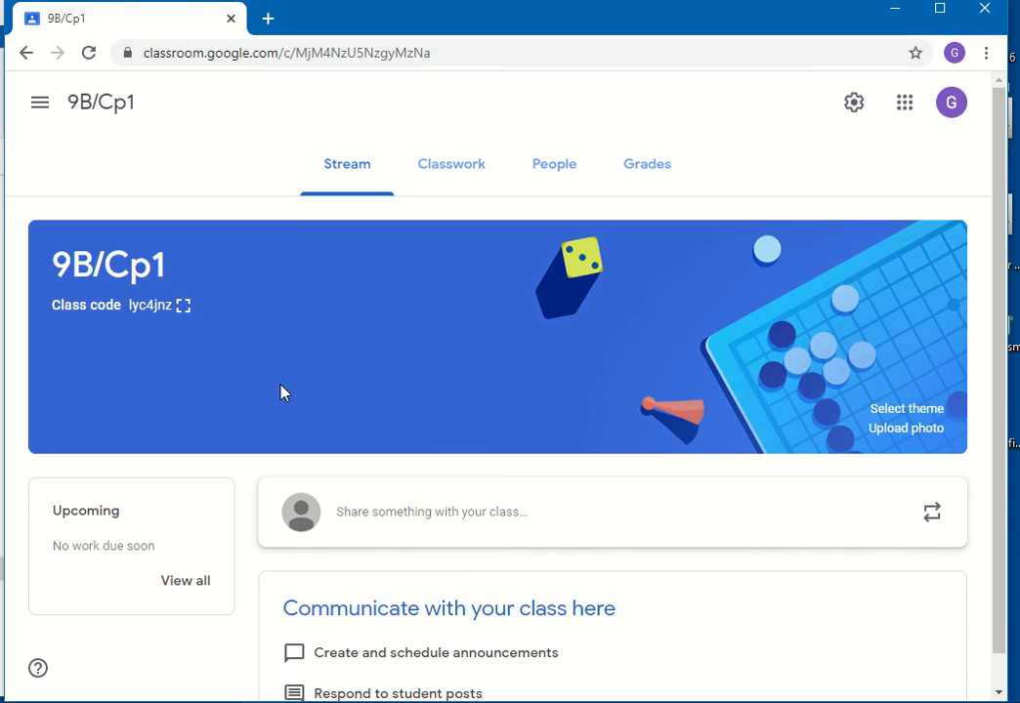
scroll(322, 430, "down", 1)
left_click(412, 484)
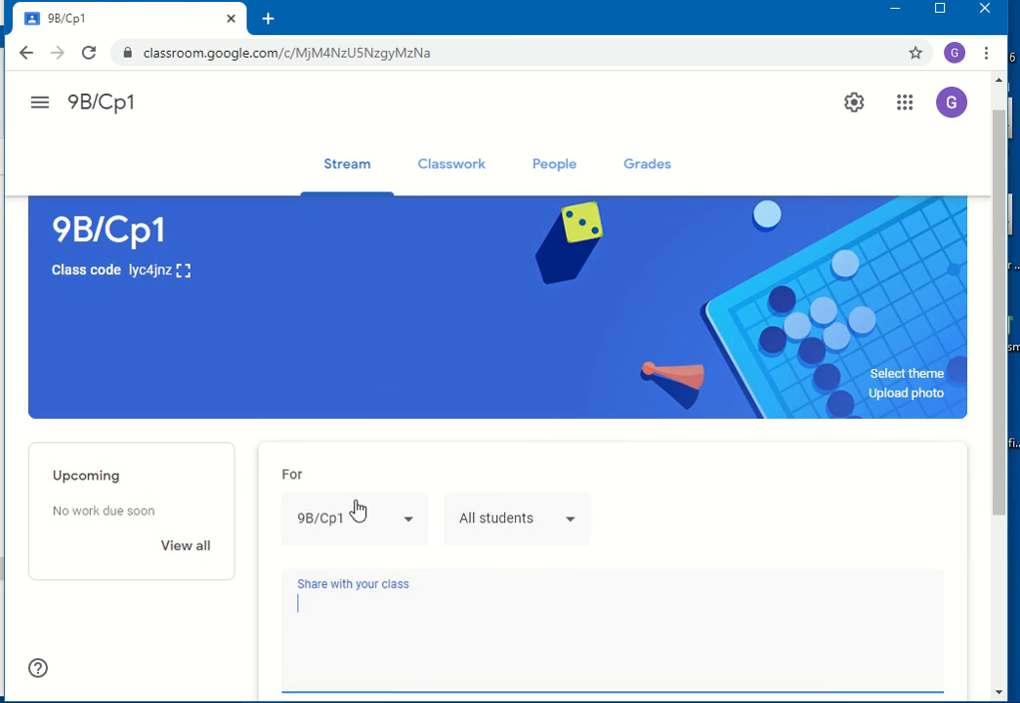
scroll(391, 586, "down", 2)
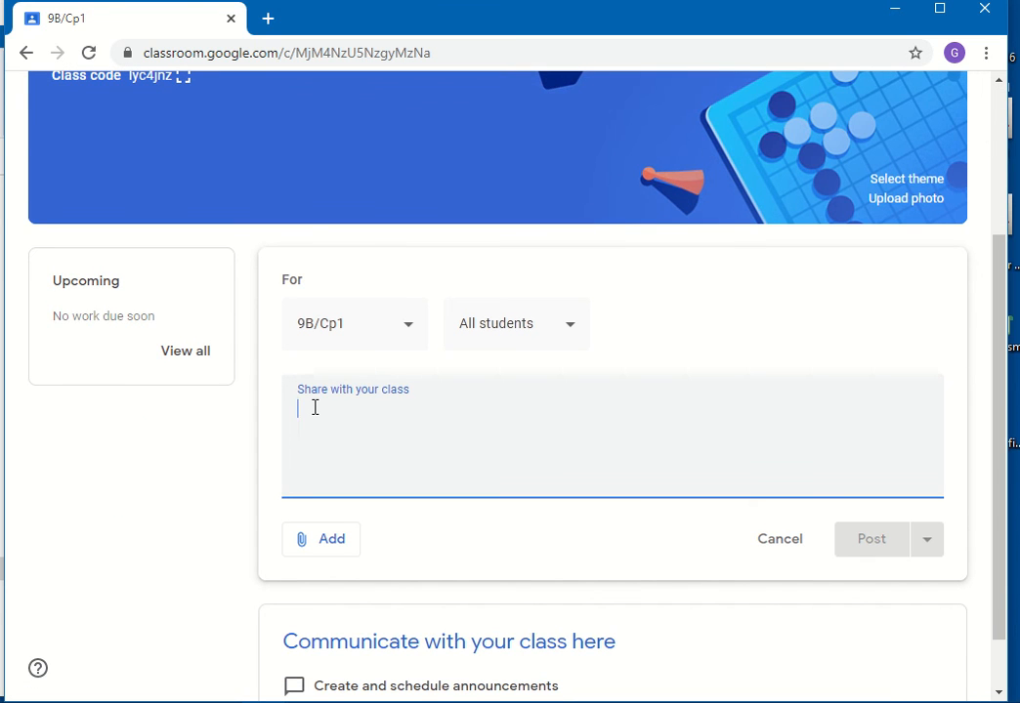
type("See this PDF")
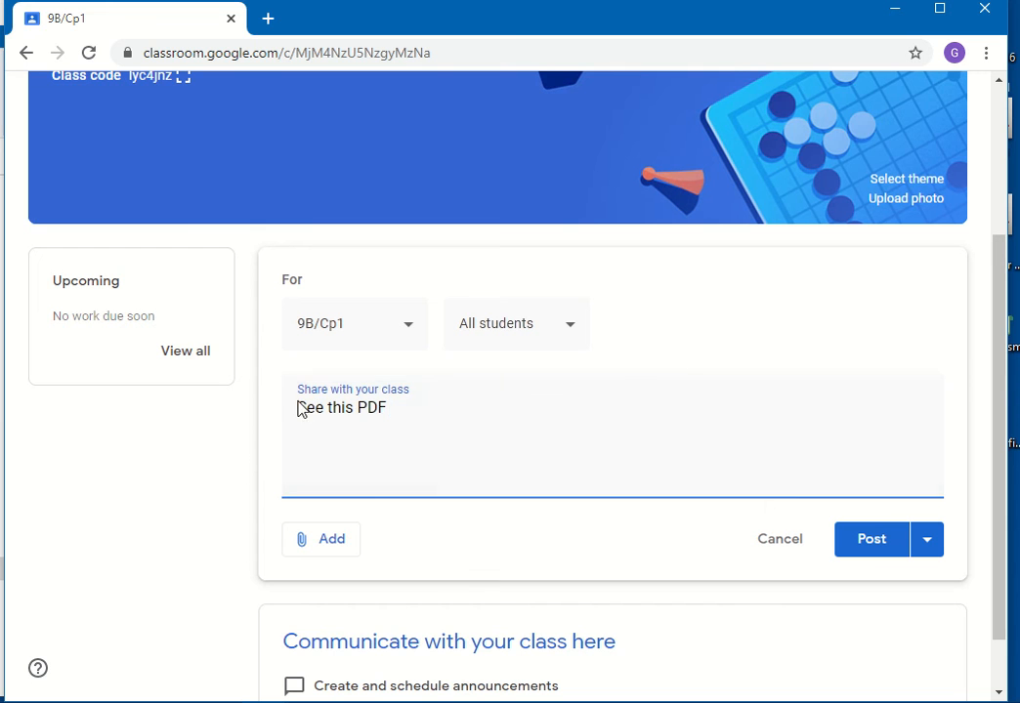
Step: Attach "Comp Sci AS Summer 2016 - edited.pdf" from the Sample Work AS folder in File Explorer and publish the post
left_click(315, 549)
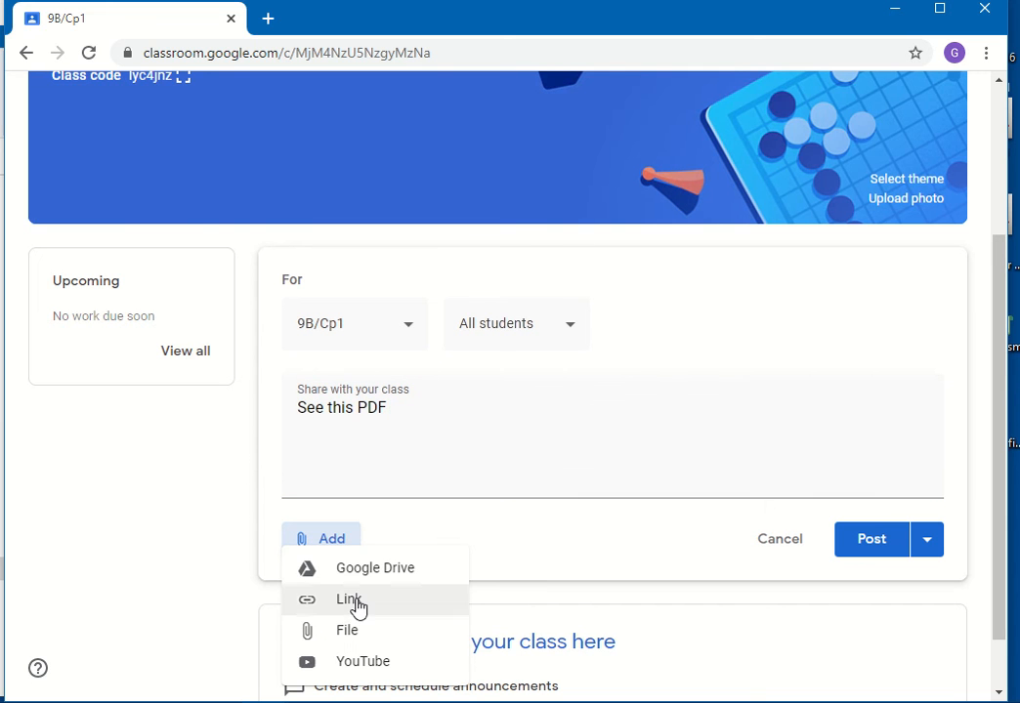
left_click(354, 637)
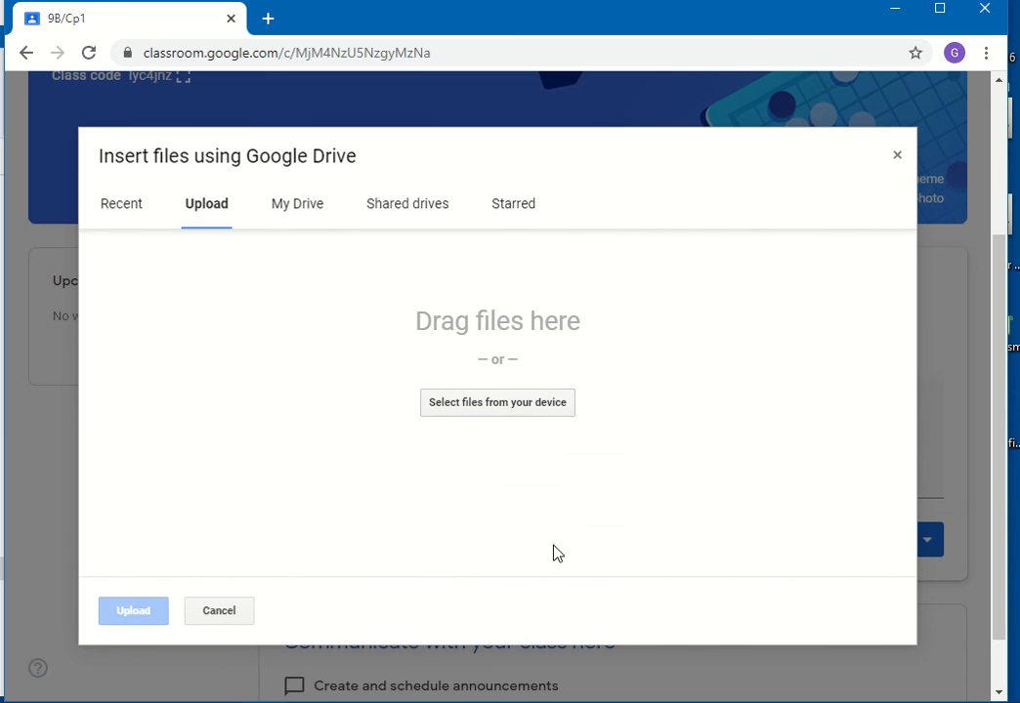
left_click(497, 402)
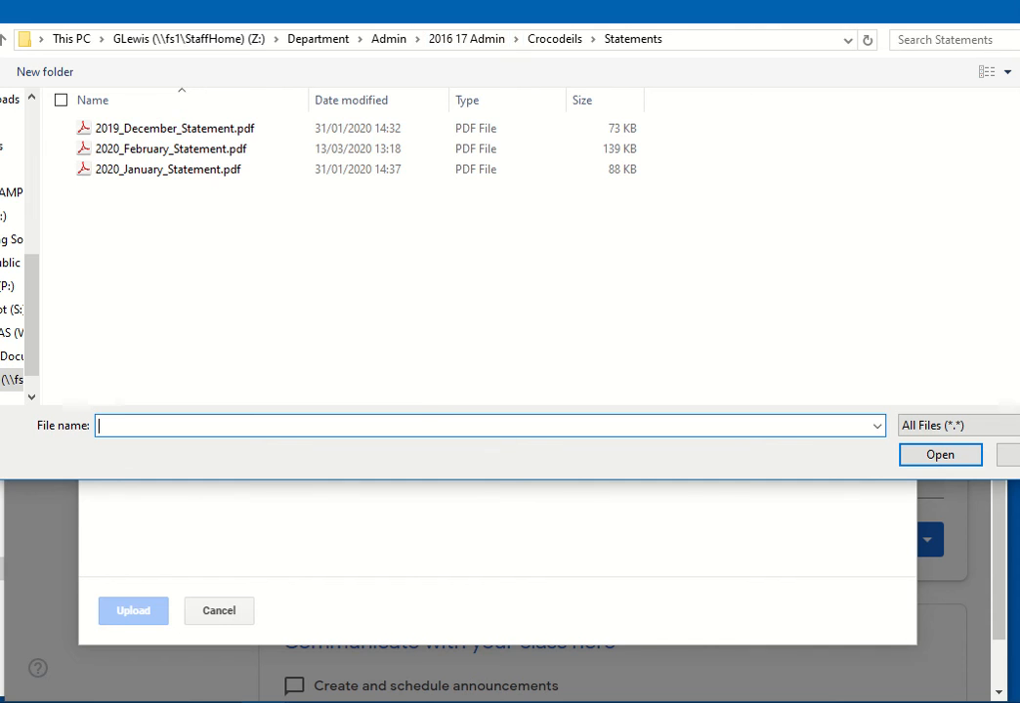
key("Escape")
key("alt+Tab")
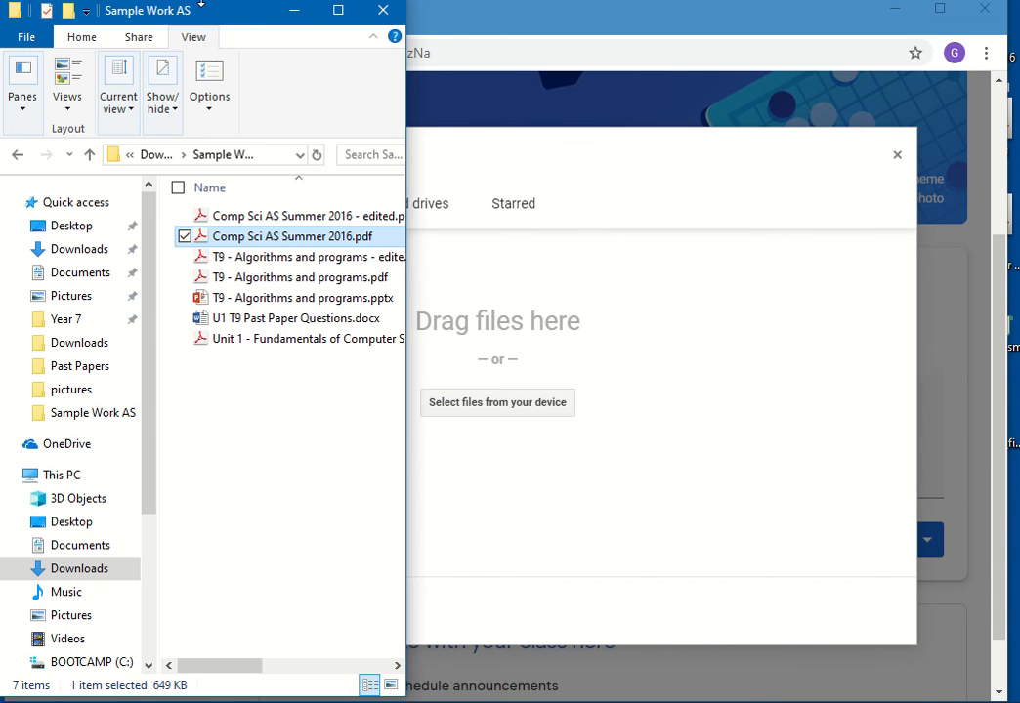
left_click_drag(347, 14, 936, 35)
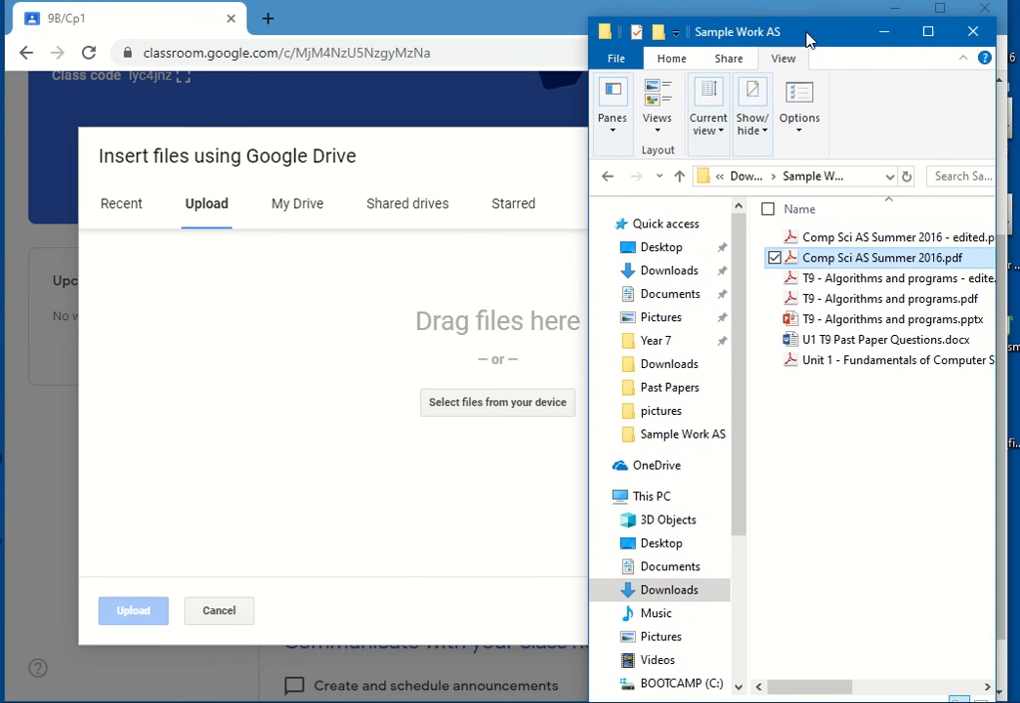
left_click_drag(891, 244, 340, 317)
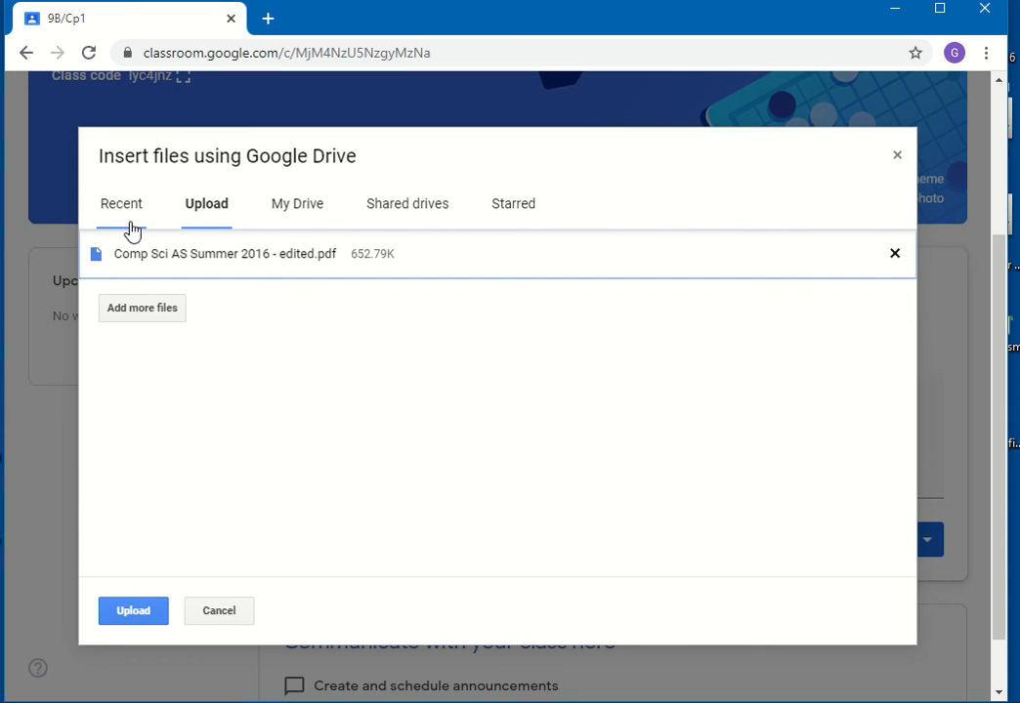
left_click(127, 615)
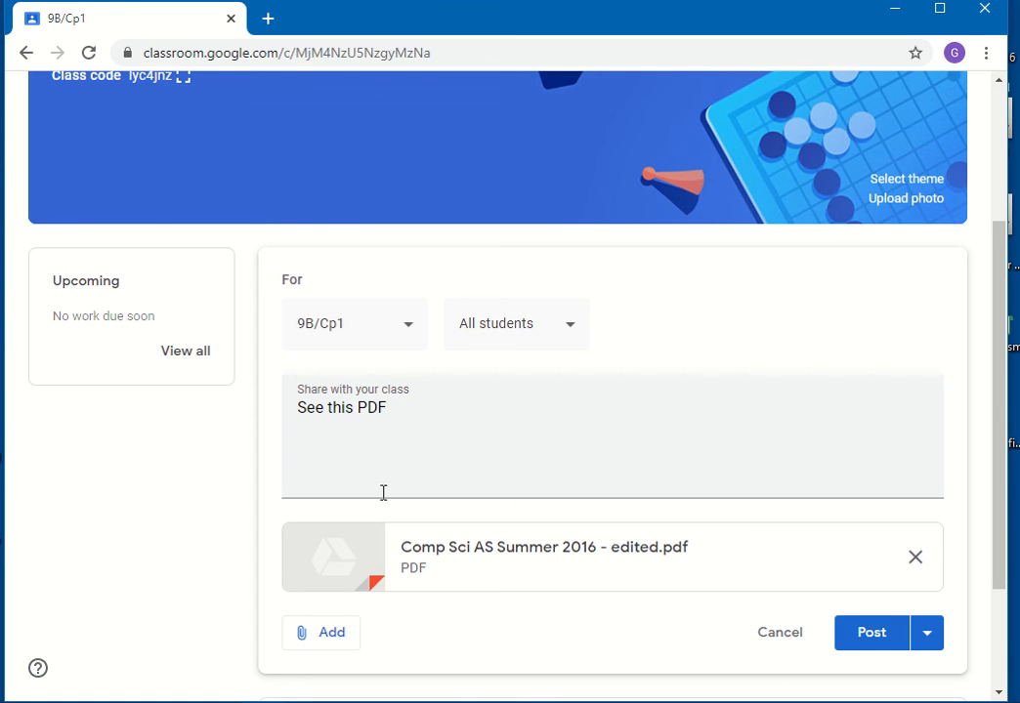
left_click(883, 640)
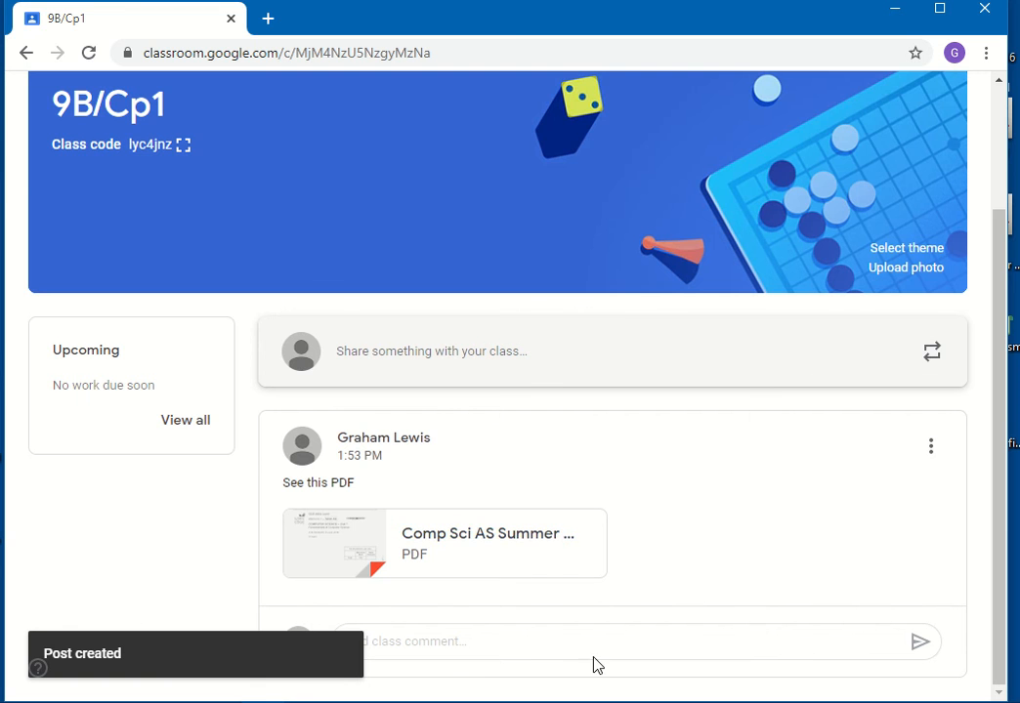
Step: Check the 9B/Cp1 Classwork page and return to the class stream
scroll(519, 268, "up", 2)
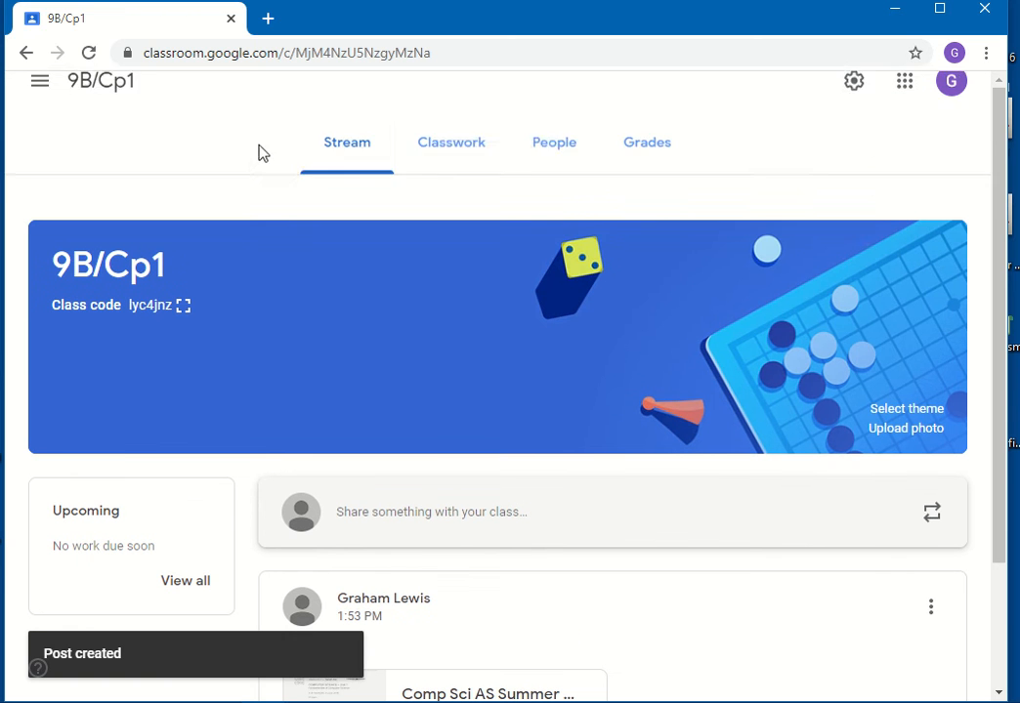
left_click(462, 171)
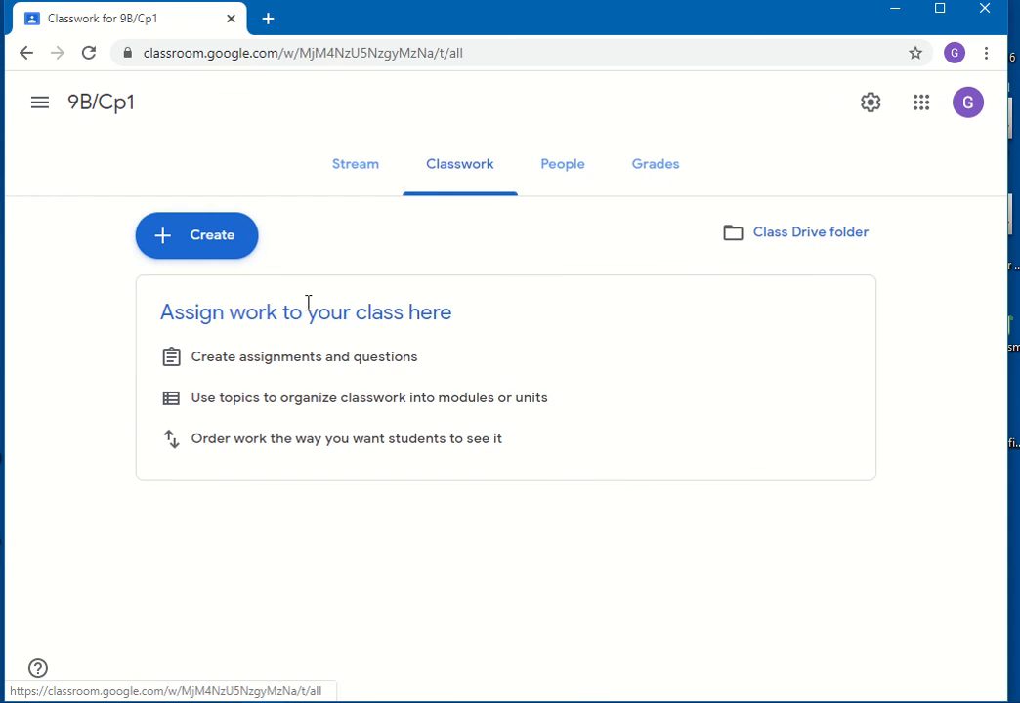
left_click(370, 174)
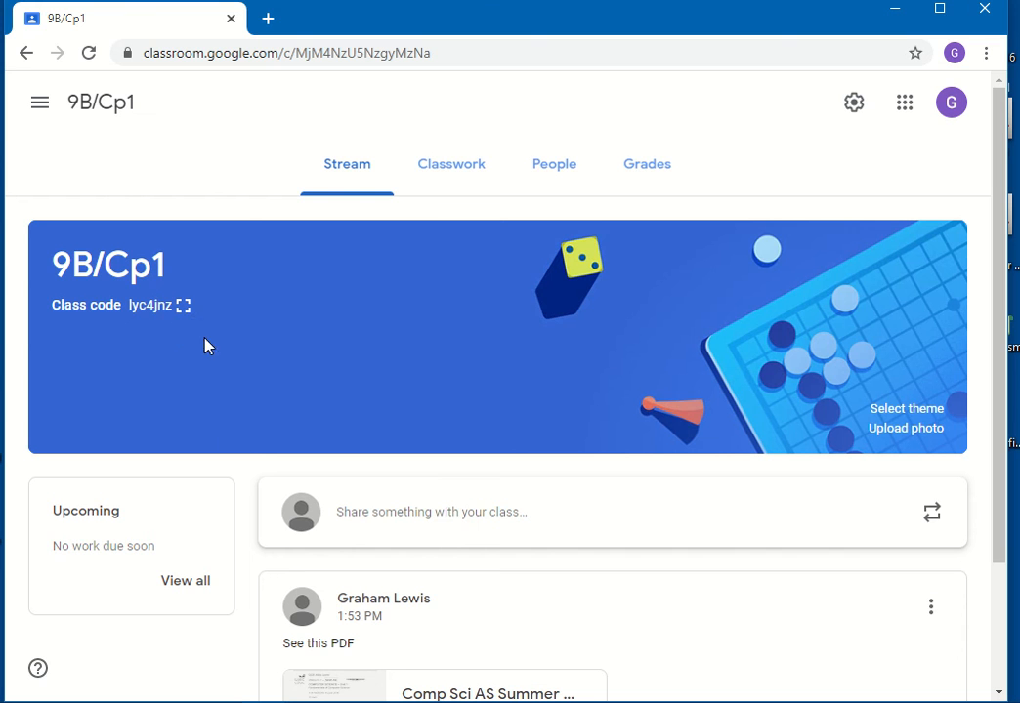